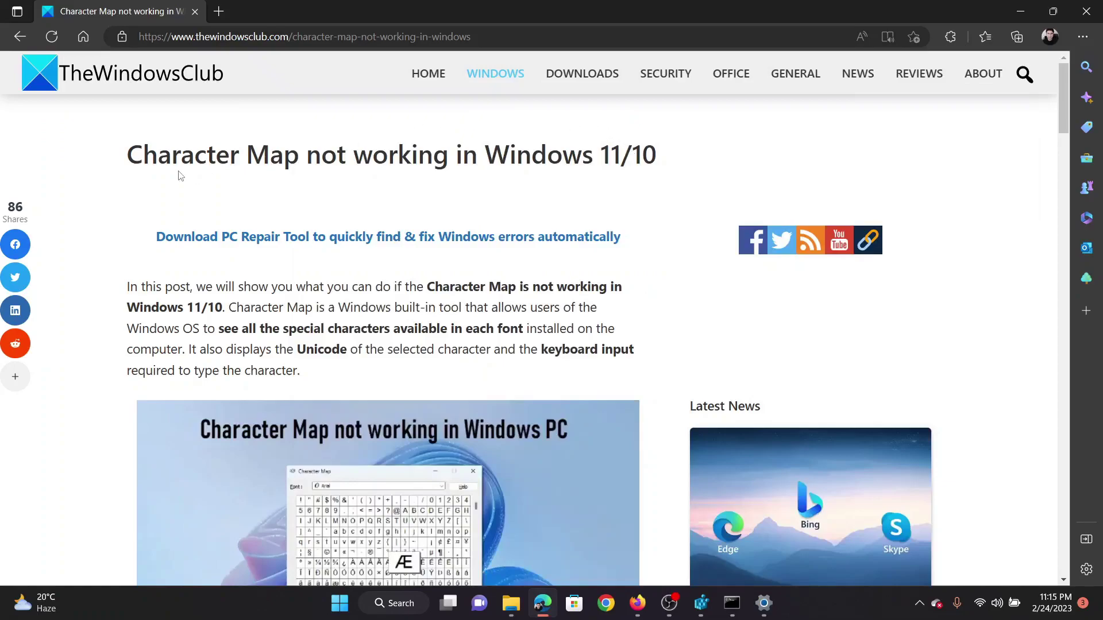
- Read the article title and solution list, then scroll to the Registry Editor Unicode-entry fix
drag(143, 154, 582, 150)
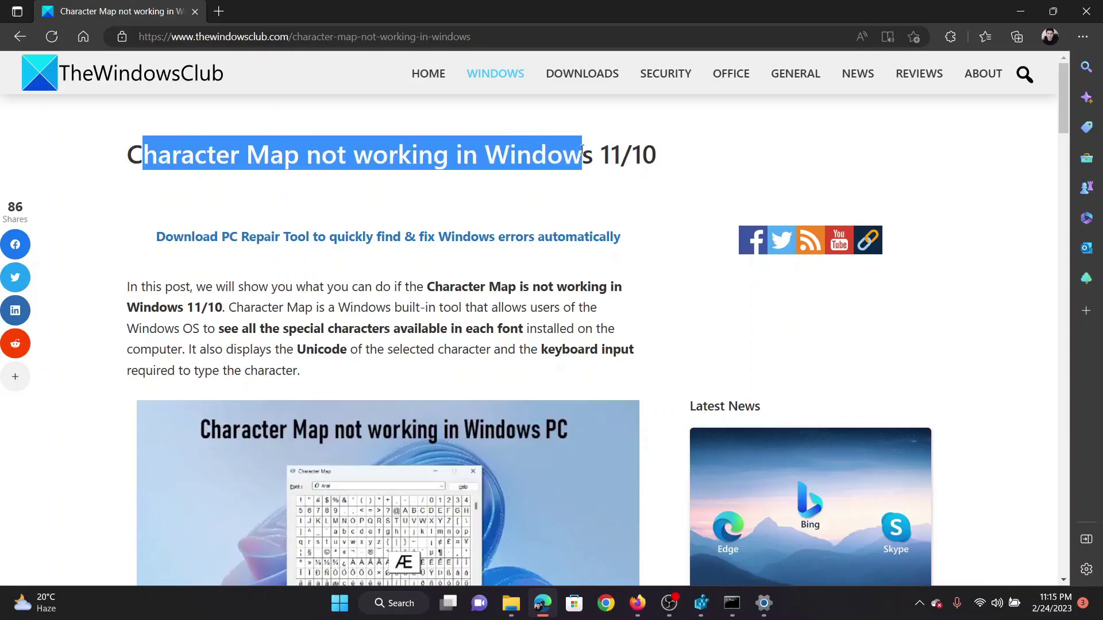
click(561, 205)
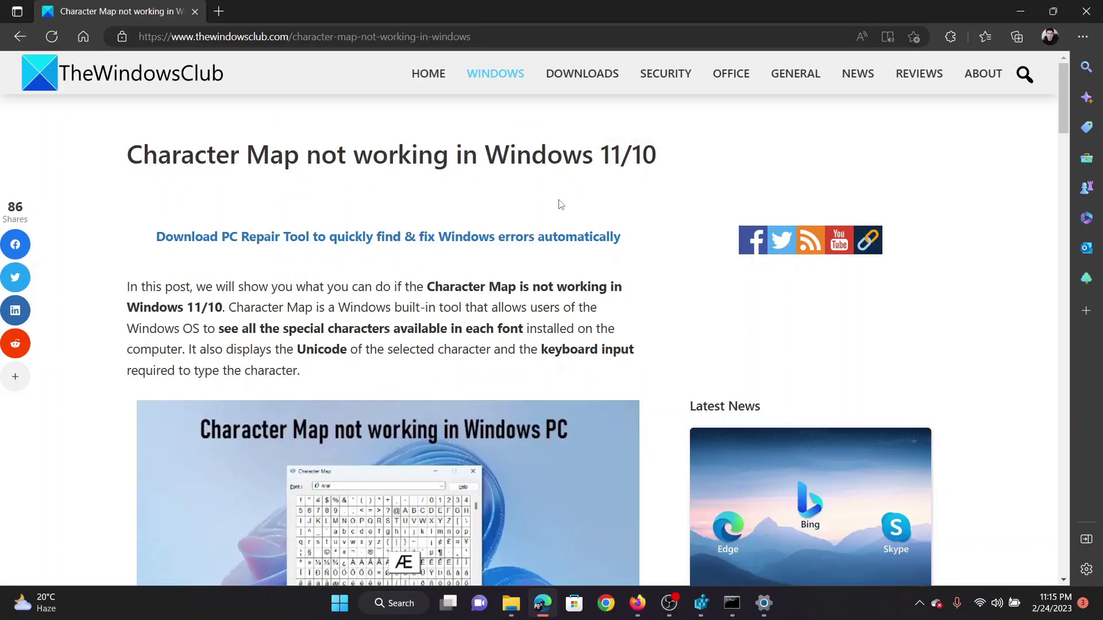
scroll(538, 266, down, 15)
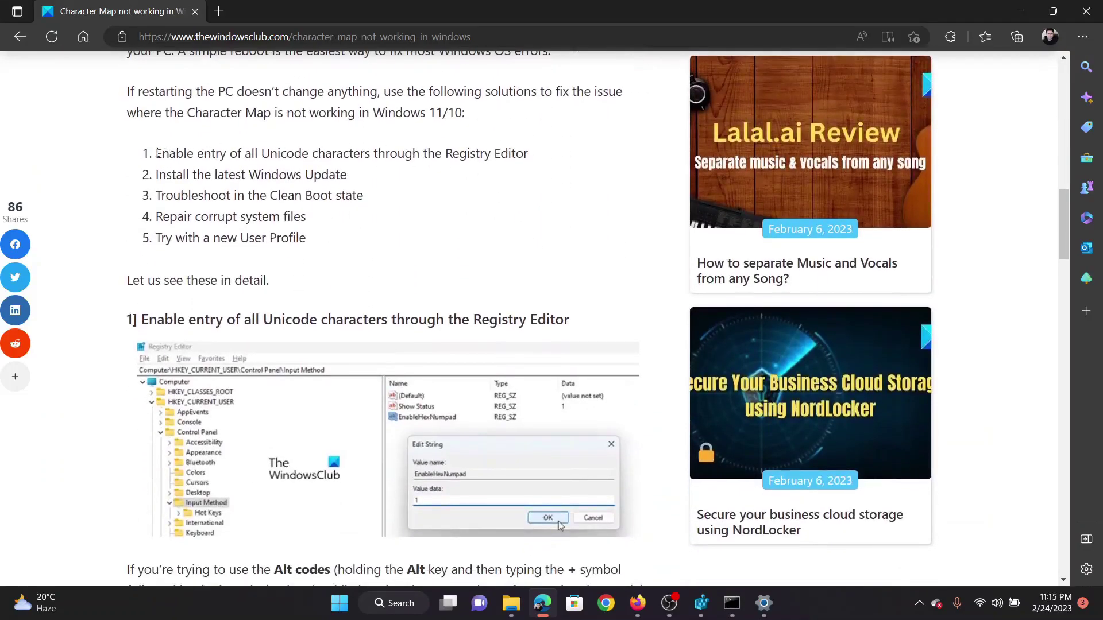
drag(158, 154, 526, 154)
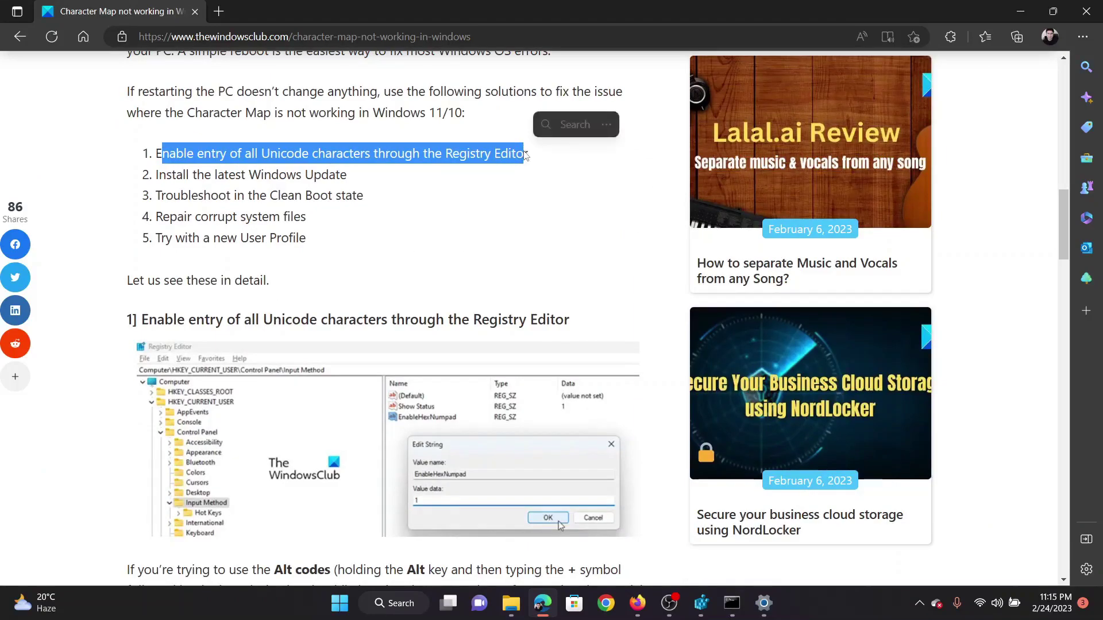
click(480, 224)
scroll(479, 224, down, 5)
scroll(294, 205, up, 1)
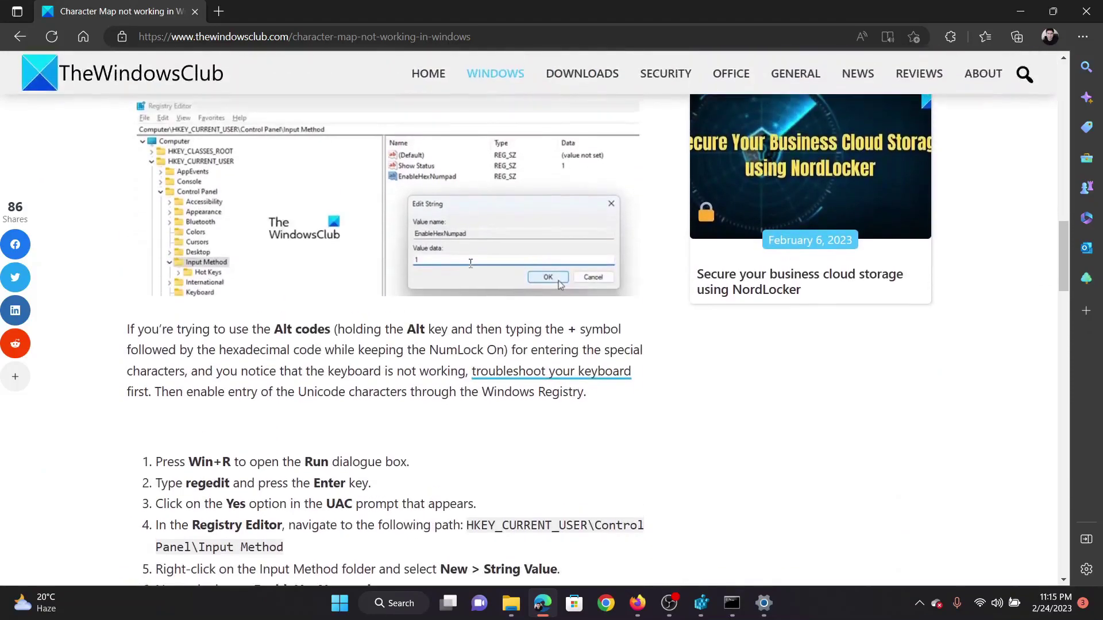
scroll(294, 205, up, 3)
scroll(354, 204, down, 3)
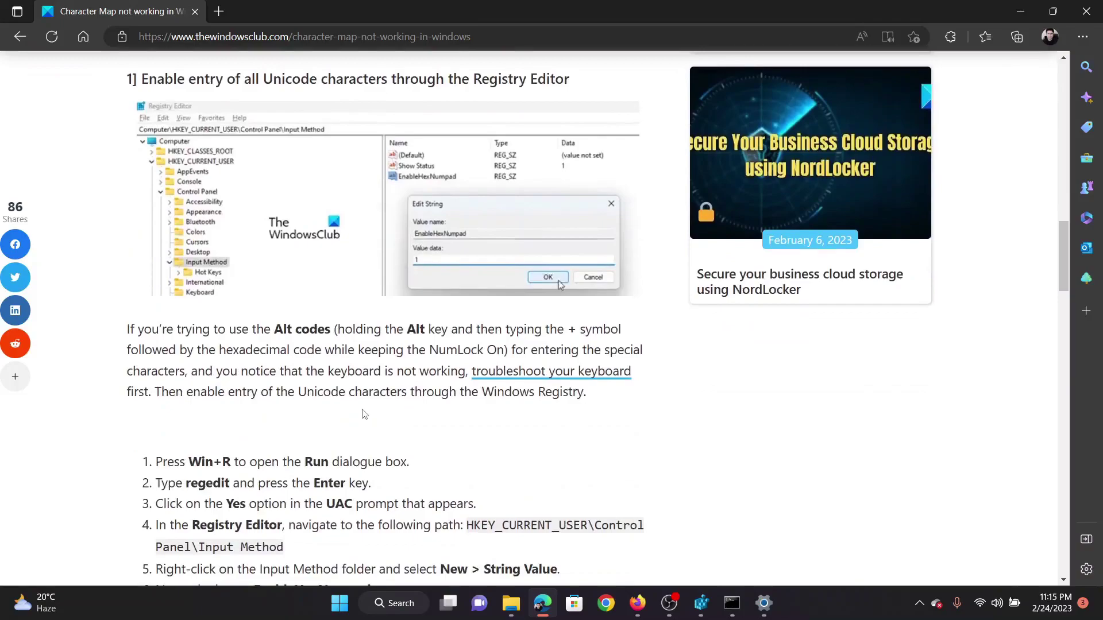
- Launch Registry Editor by running regedit from the Run box
key(super+r)
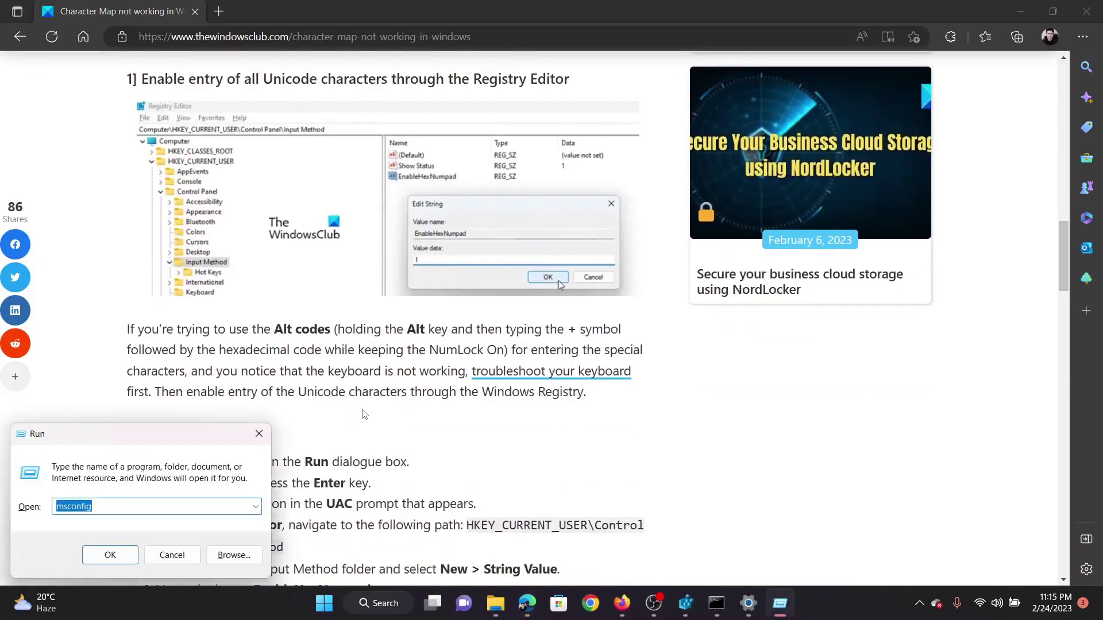
text(re)
key(Down)
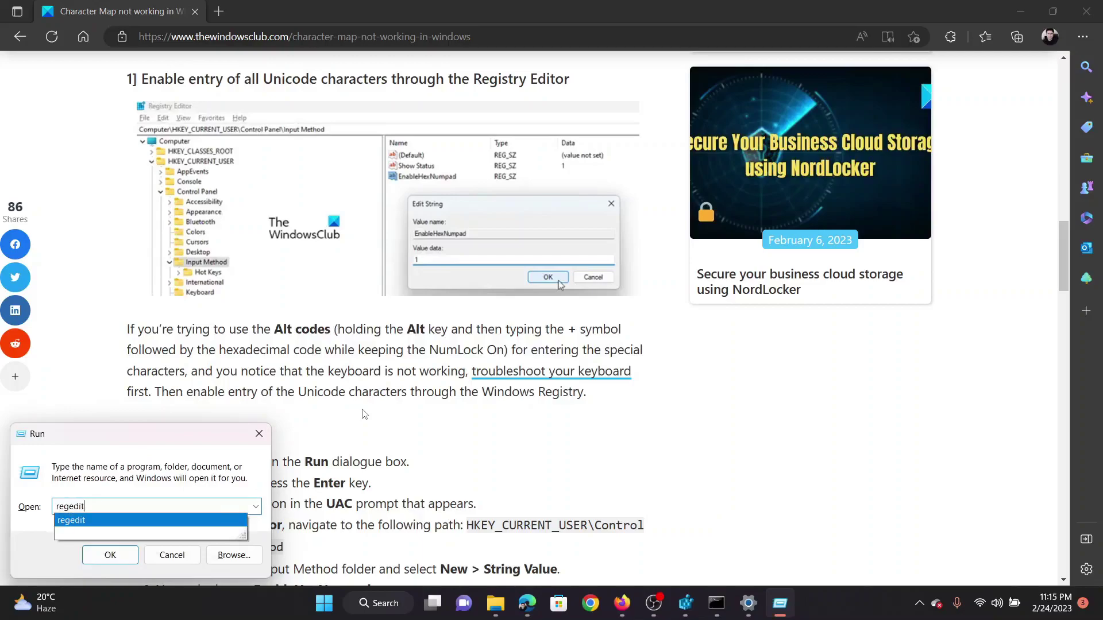
key(Return)
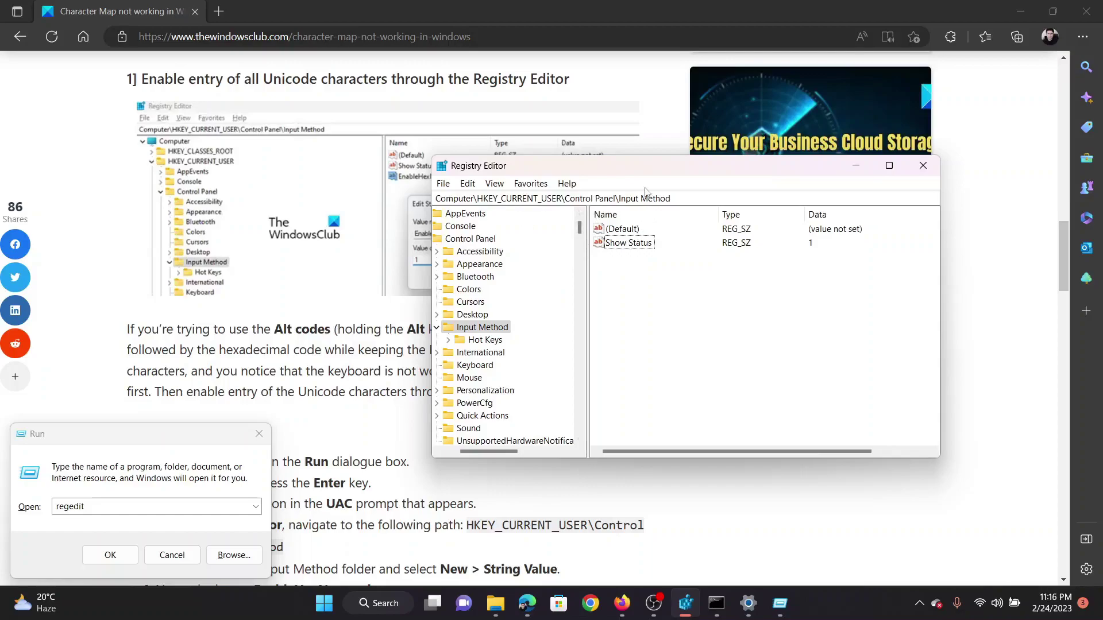
- Copy the value name EnableHexNumpad from the article
click(372, 517)
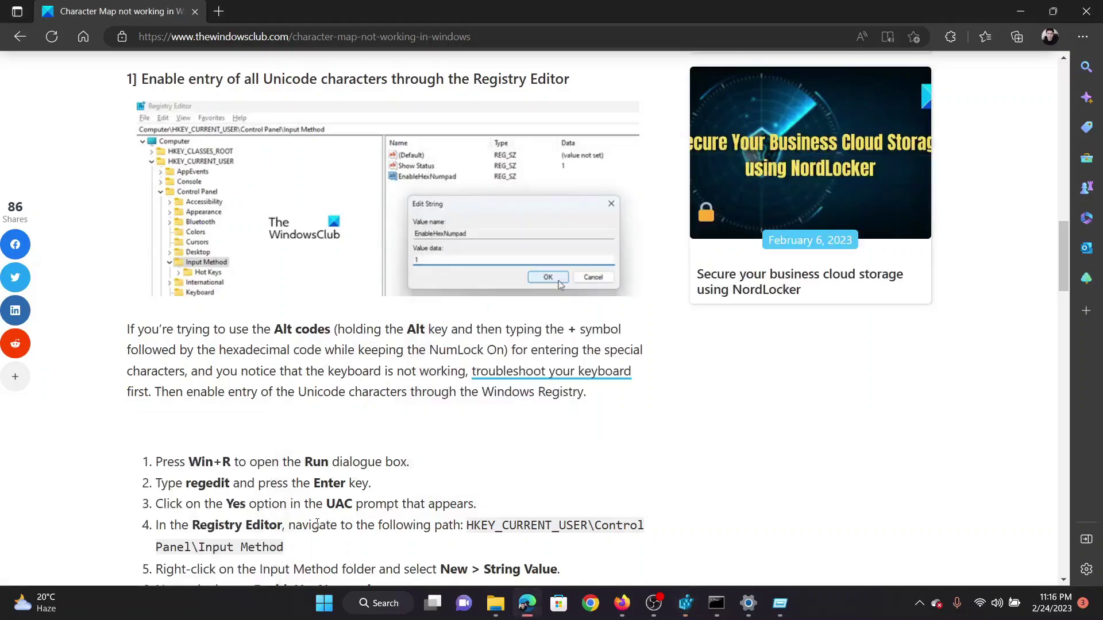
scroll(317, 523, down, 2)
double_click(308, 508)
right_click(306, 511)
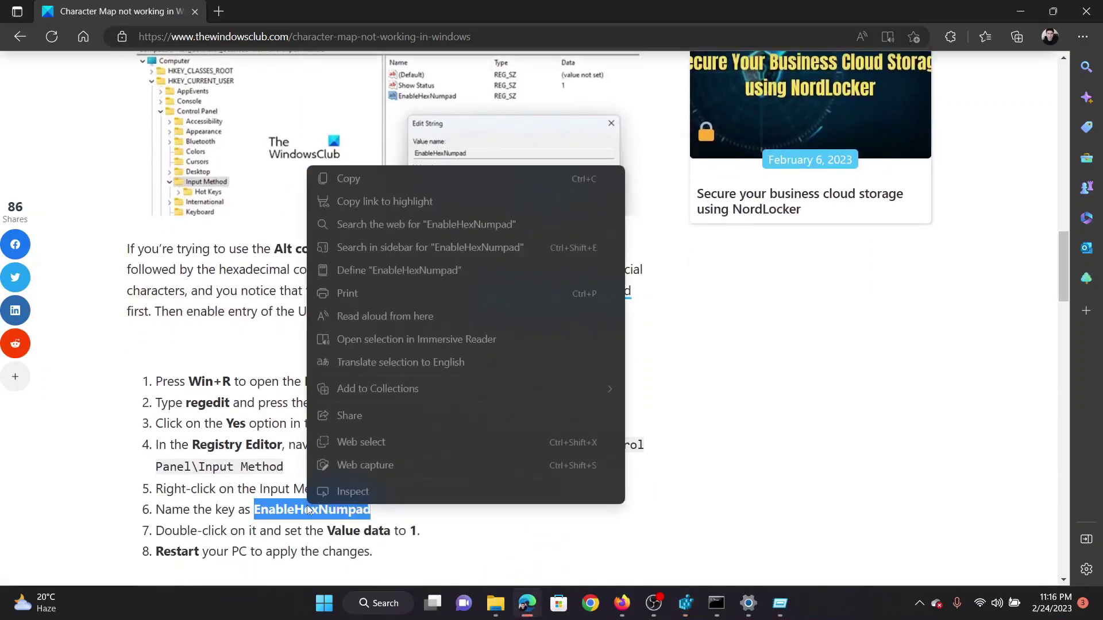
click(377, 182)
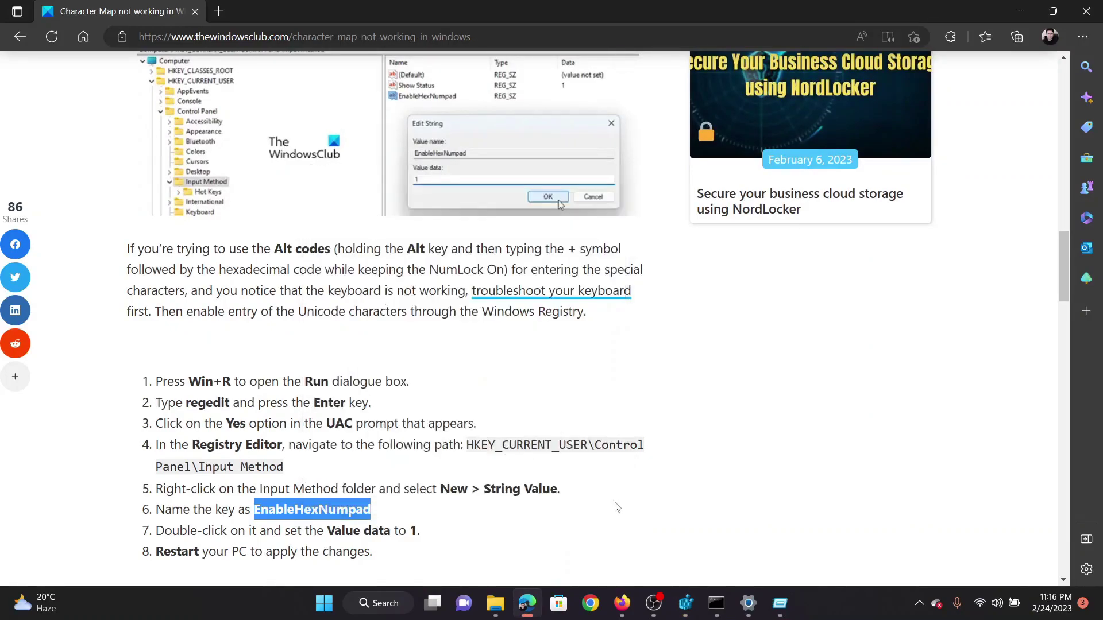
- Create a DWORD (32-bit) value named EnableHexNumpad under Input Method and set its data to 1
click(686, 604)
right_click(687, 317)
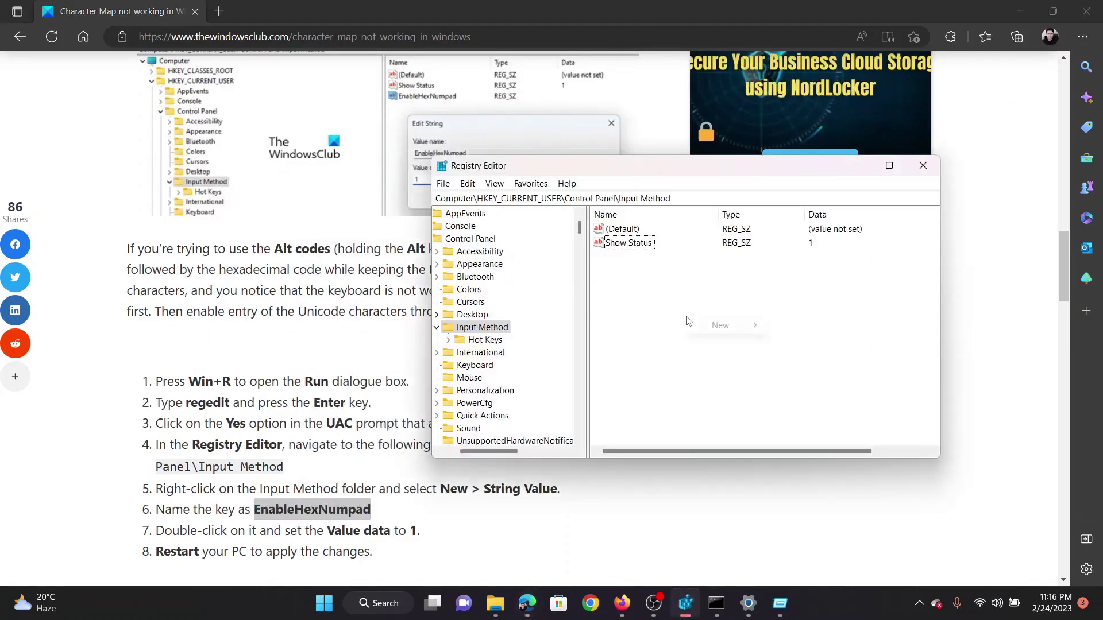
mouse_move(708, 328)
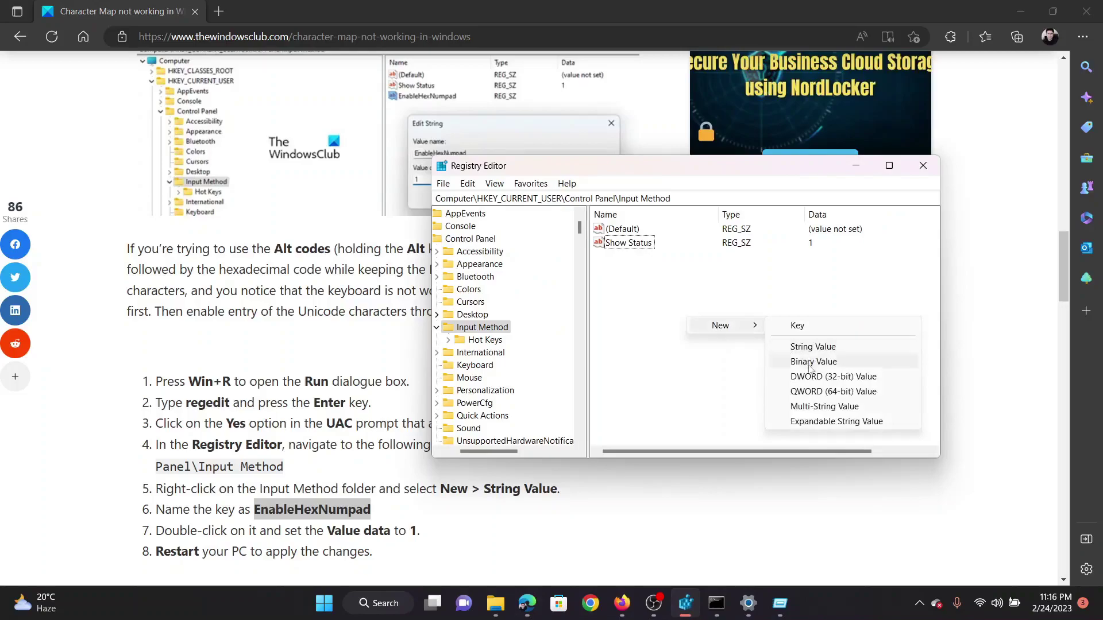
click(785, 376)
right_click(642, 257)
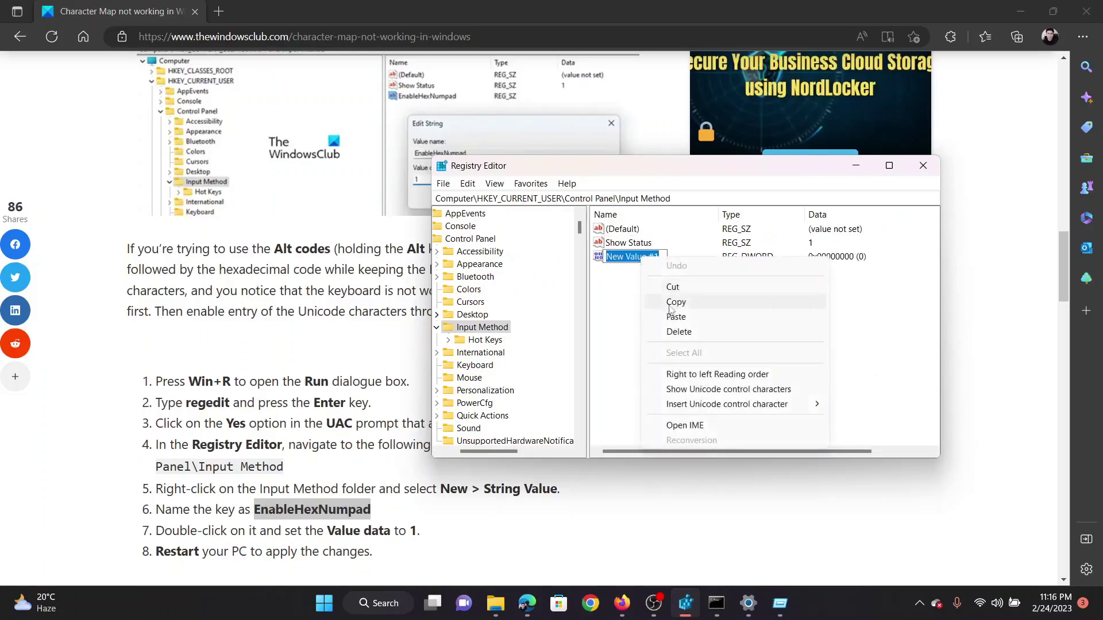
click(671, 315)
key(Return)
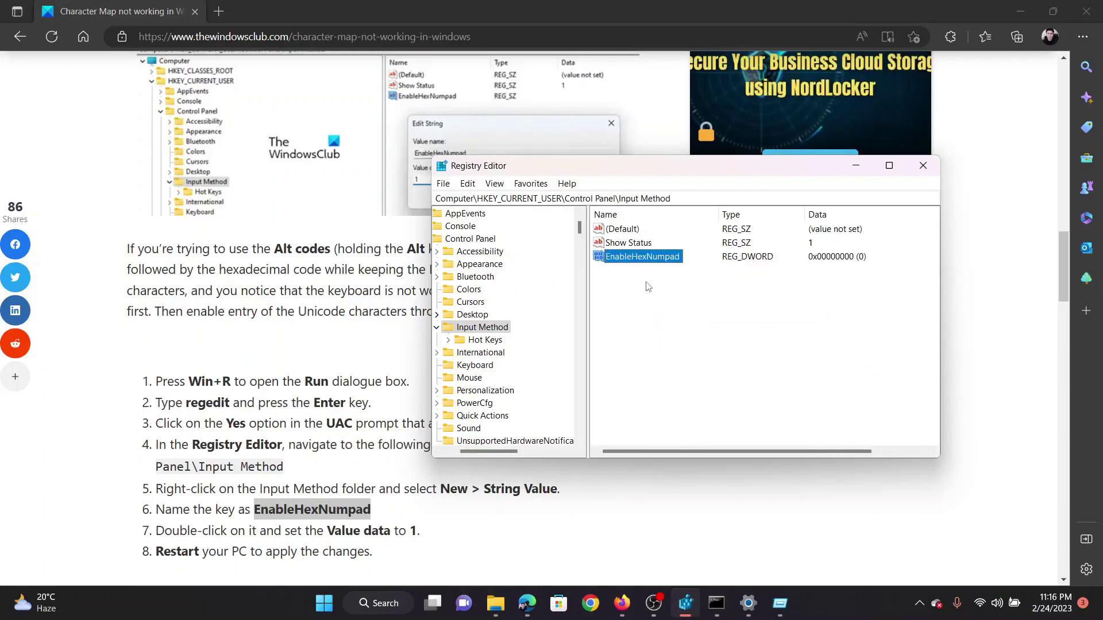
double_click(643, 257)
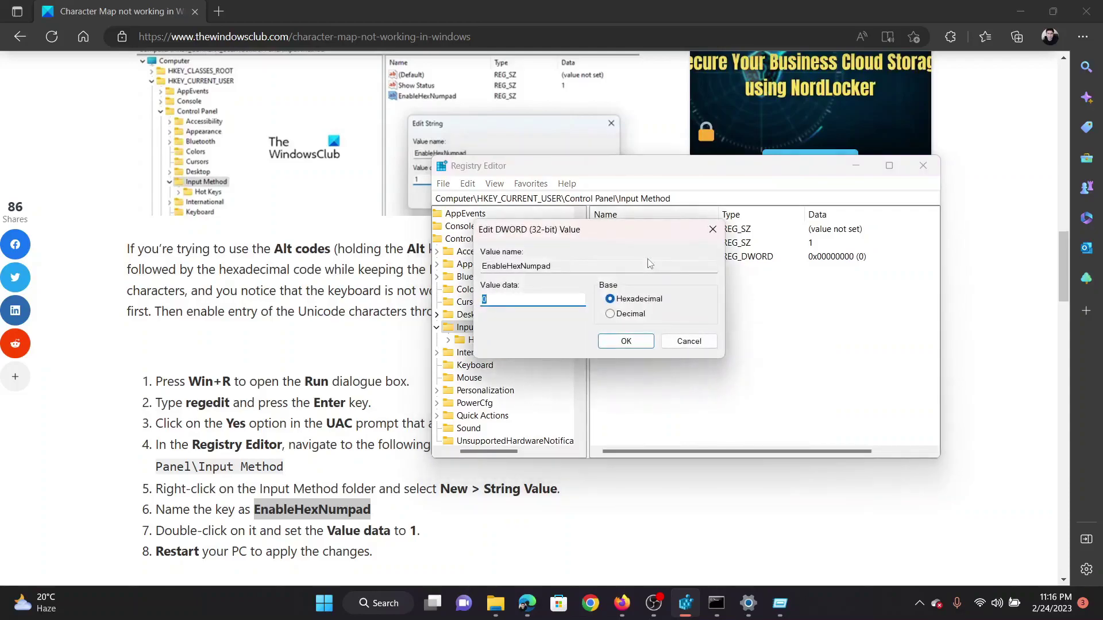
text(1)
click(637, 340)
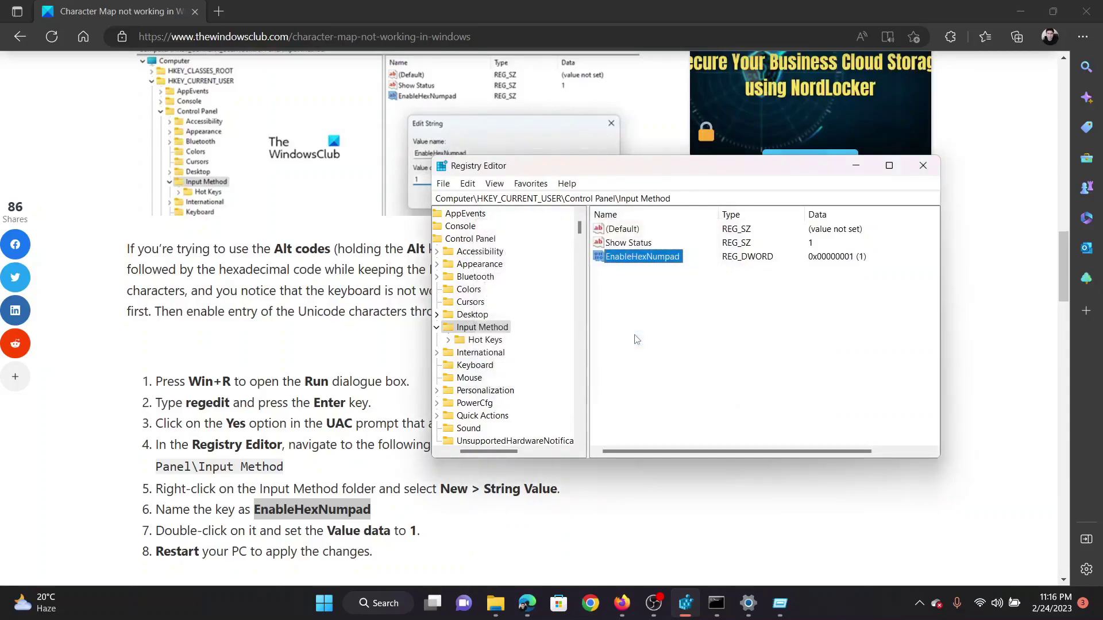
- Scroll the article to the Windows Update fix and open Settings at Windows Update
click(187, 439)
scroll(238, 444, down, 5)
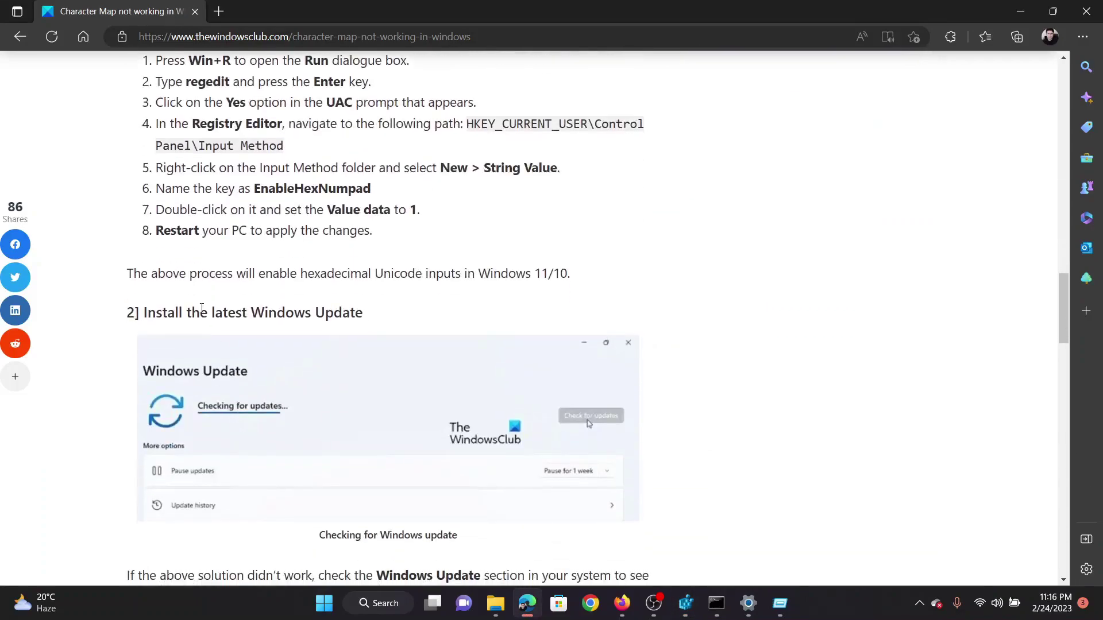
drag(156, 312, 358, 310)
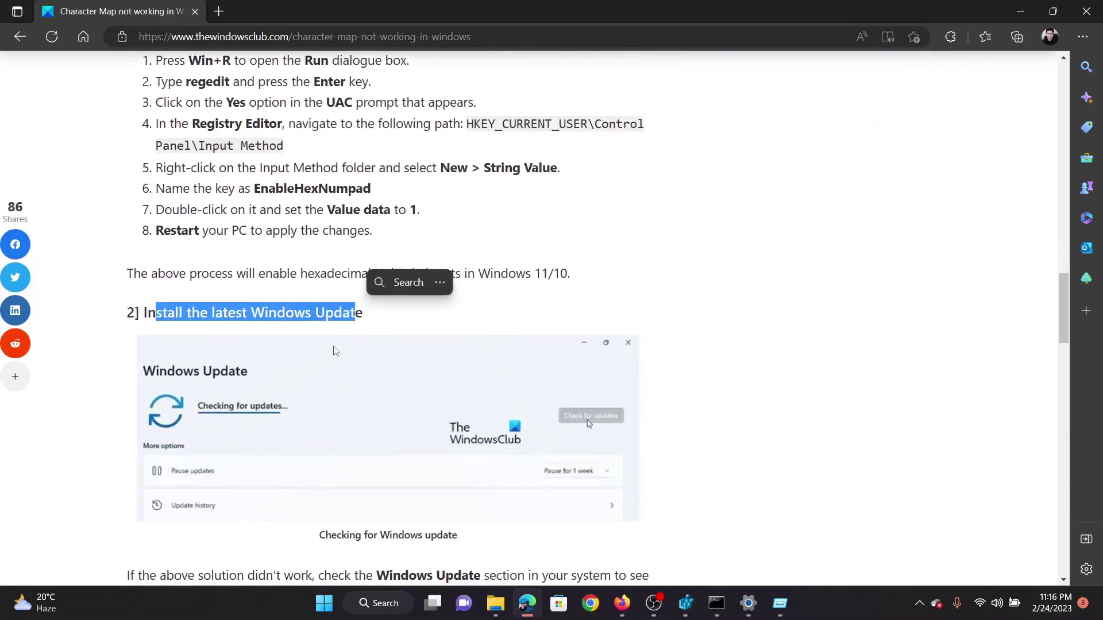
right_click(322, 613)
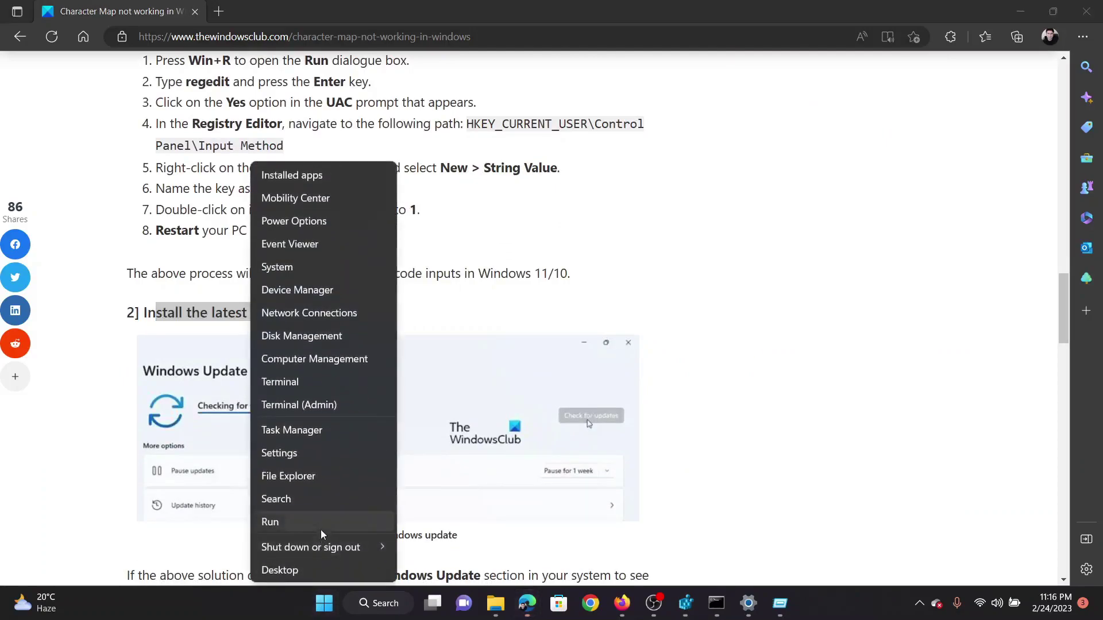
click(315, 452)
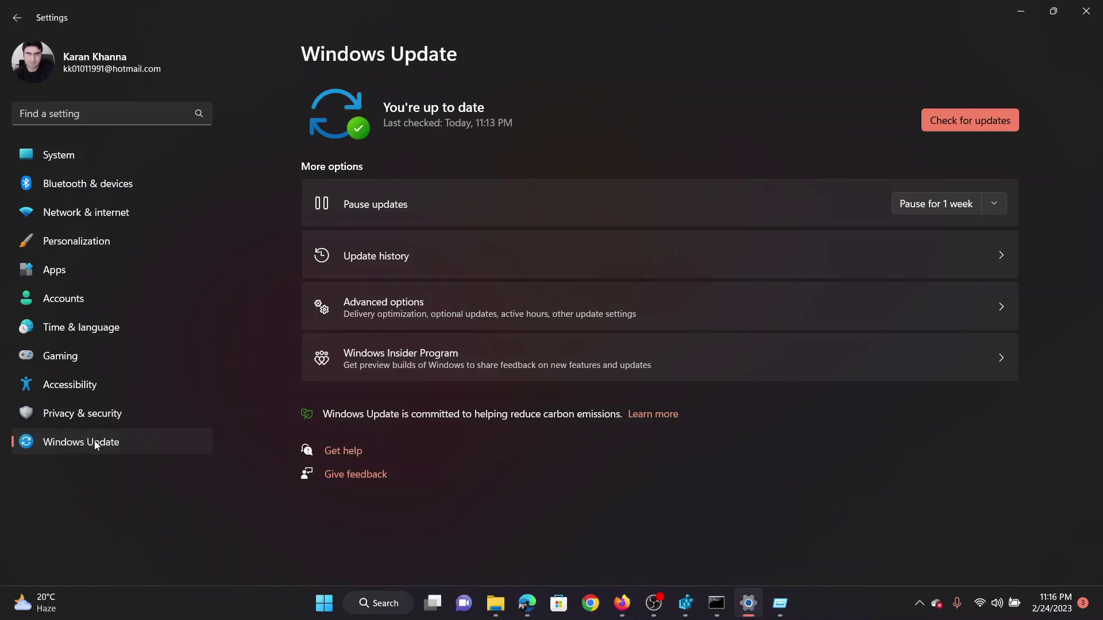
- Start a Windows update check, then scroll the article to the Clean Boot fix heading
click(970, 121)
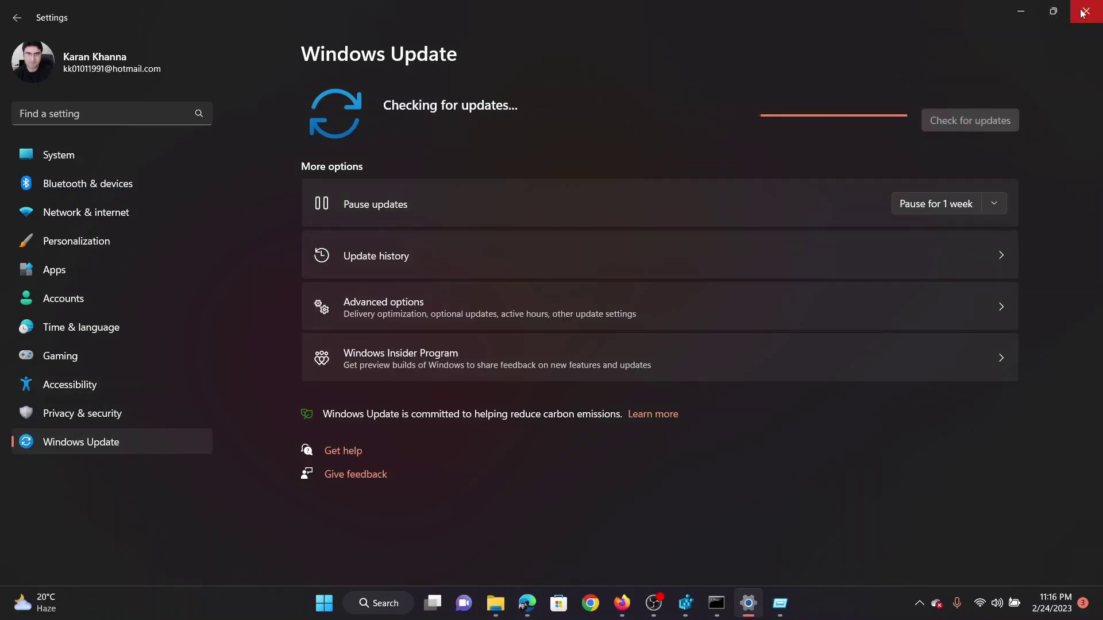
click(1020, 8)
scroll(211, 355, down, 7)
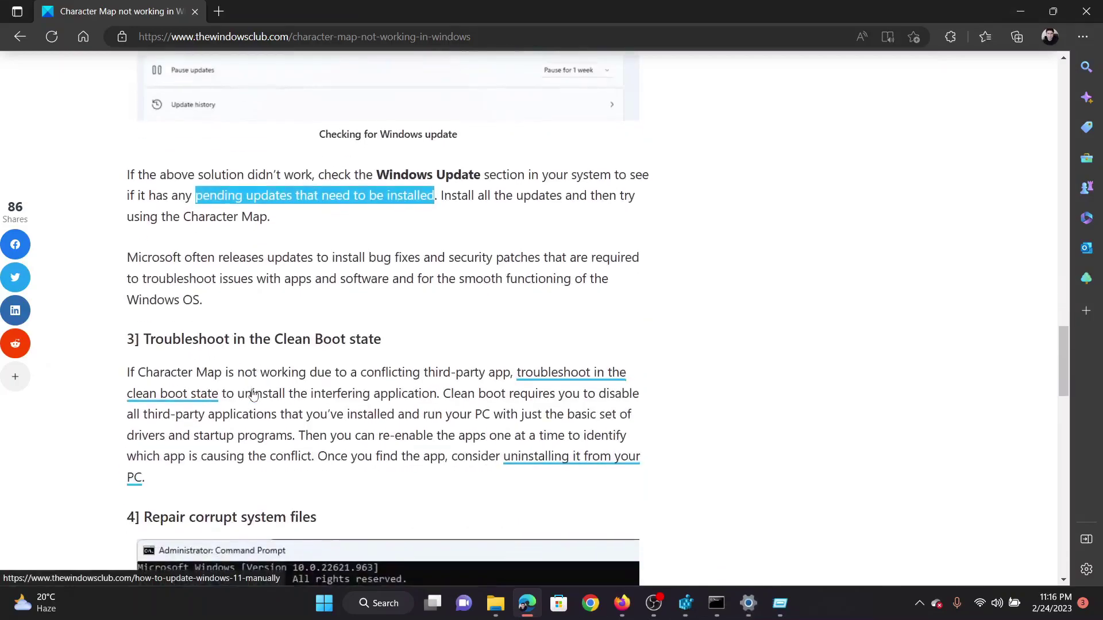
drag(182, 338, 298, 339)
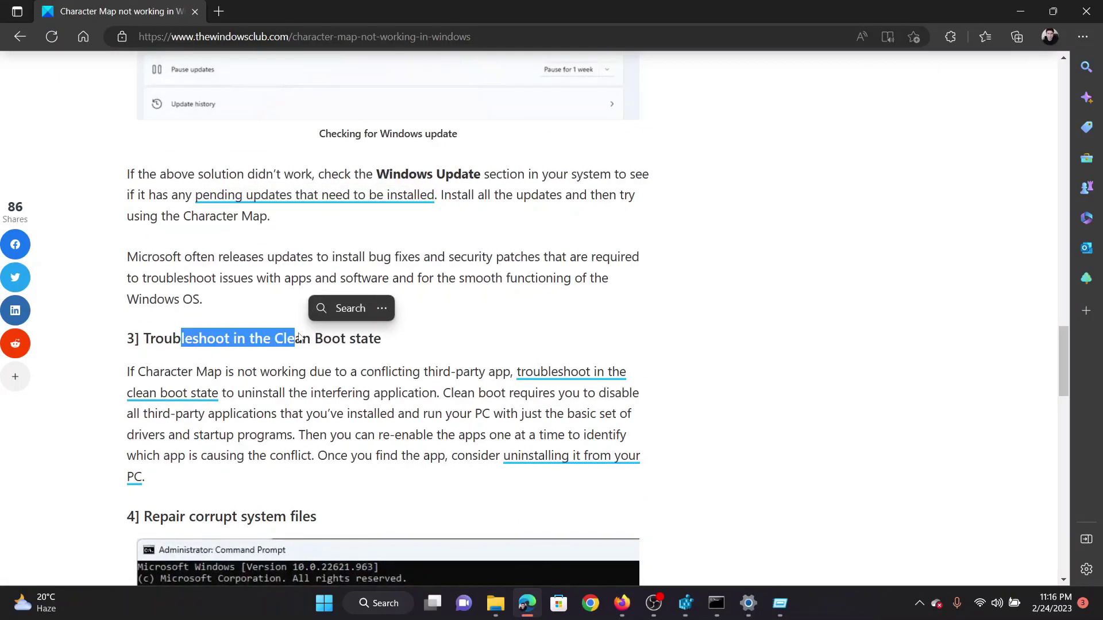
- Launch System Configuration by running msconfig
key(super+r)
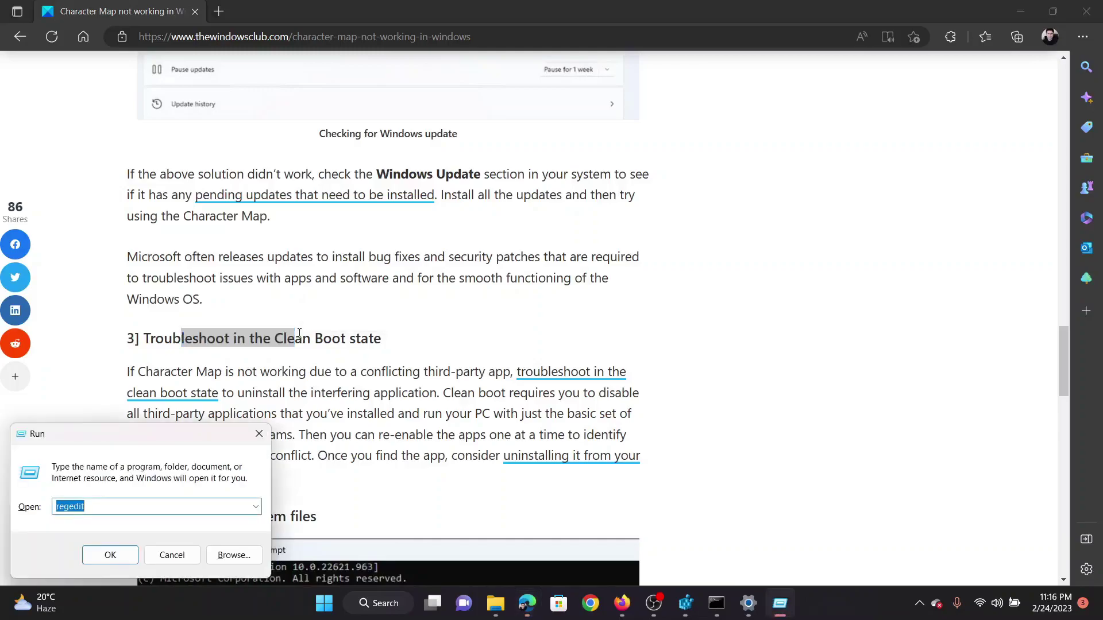
text(msc)
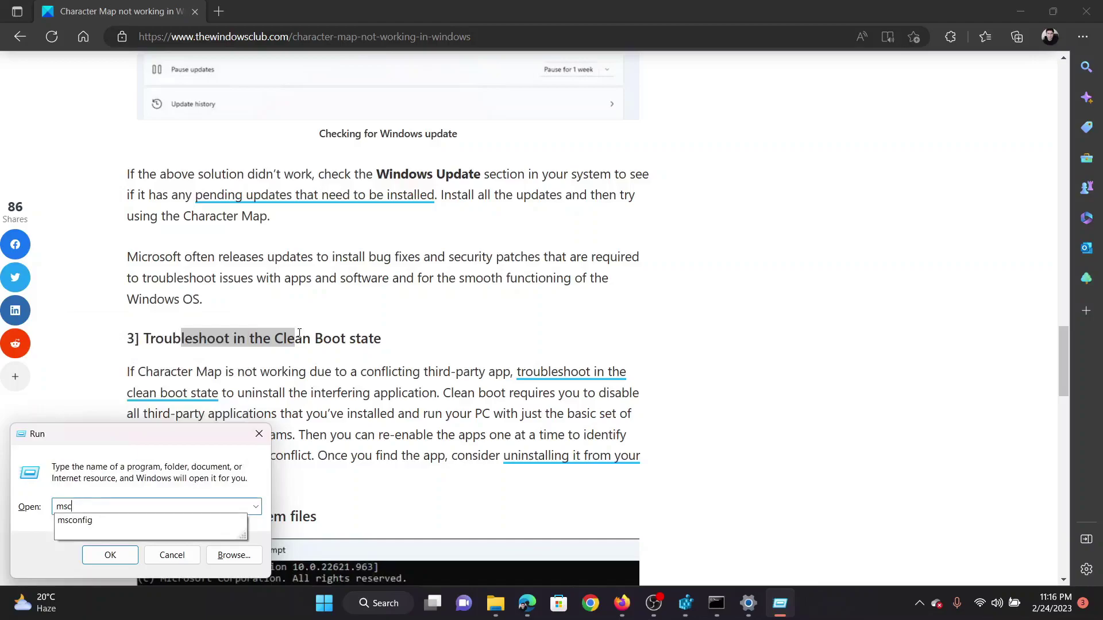
key(Down)
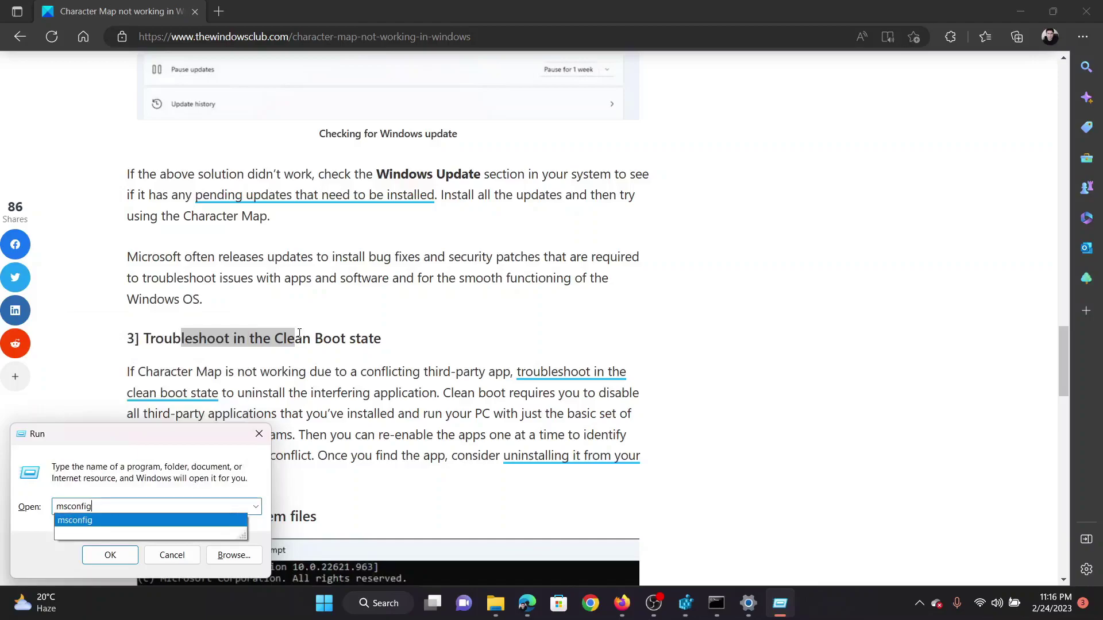
key(Return)
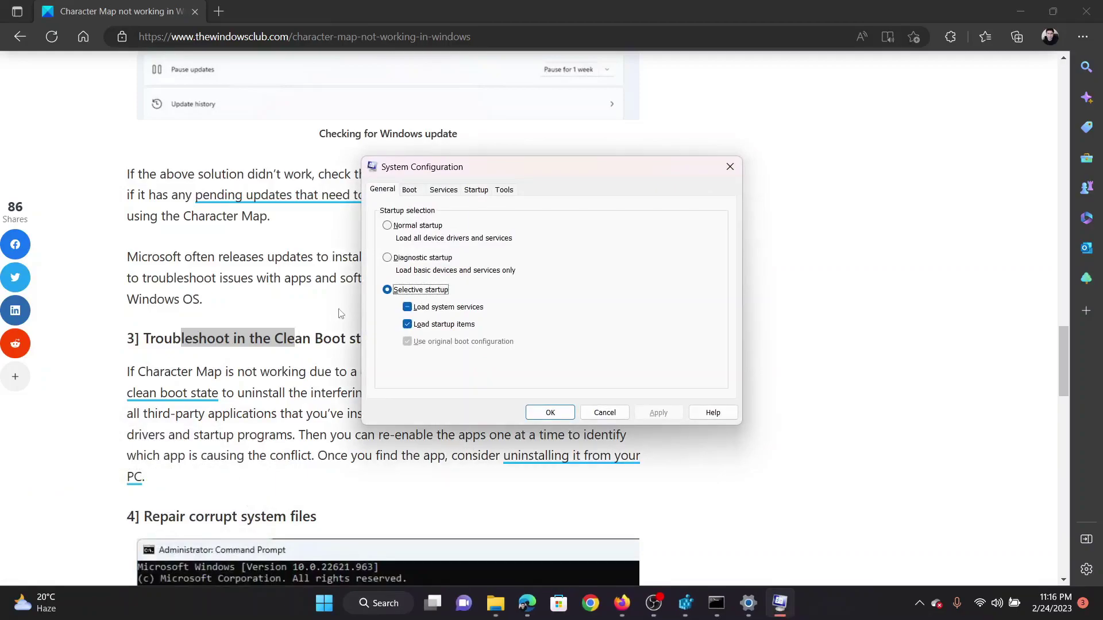
- Hide all Microsoft services, disable all remaining services, apply, and dismiss the restart prompt
click(443, 190)
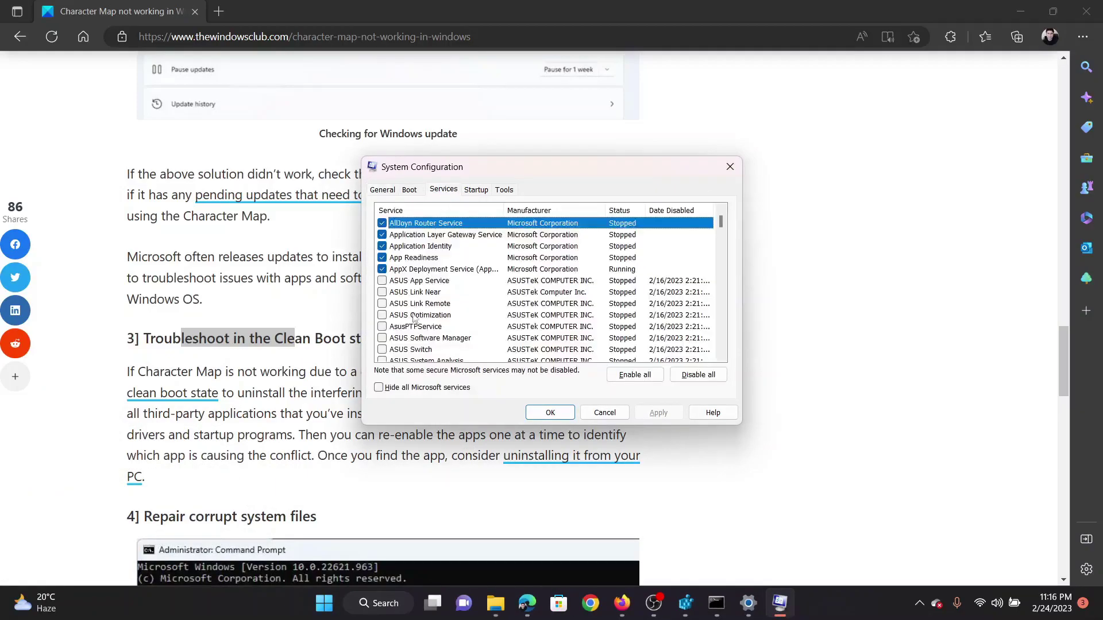
click(379, 388)
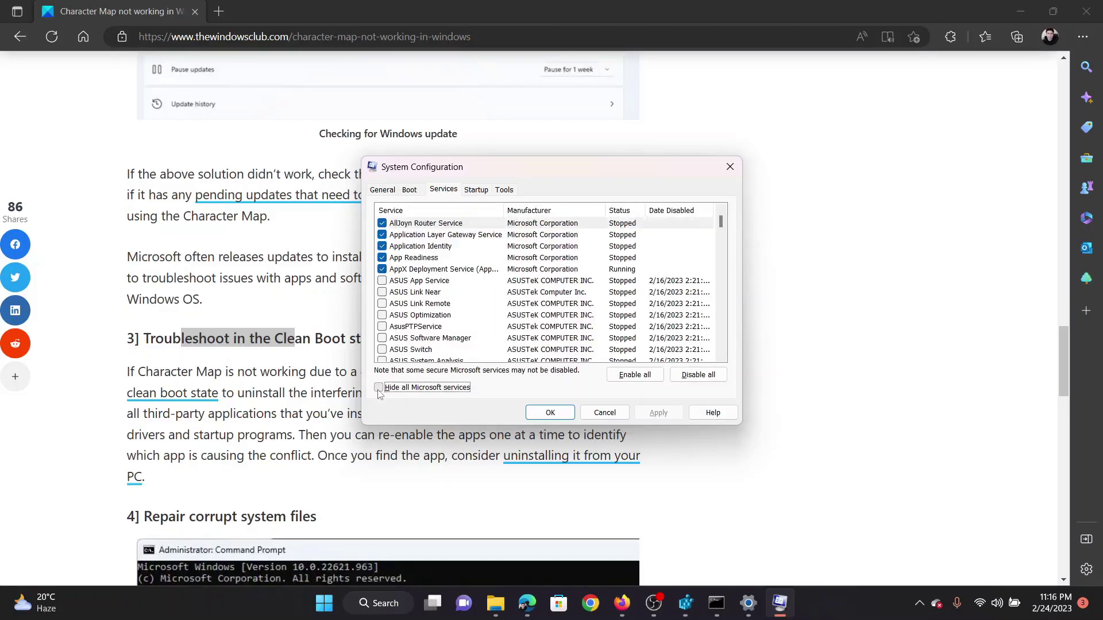
click(382, 257)
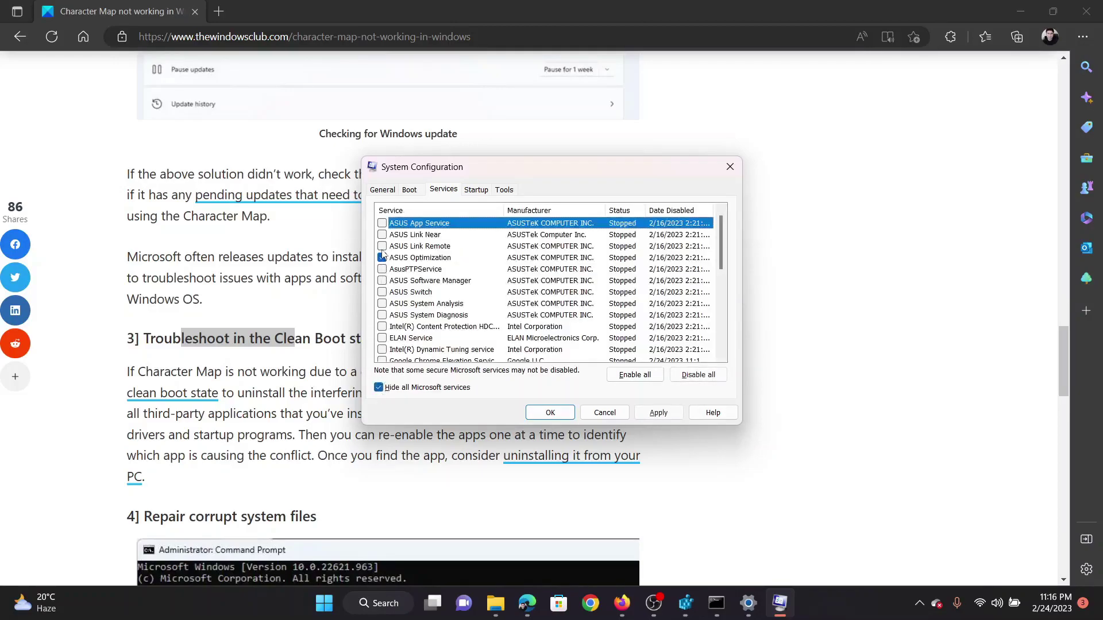
click(382, 246)
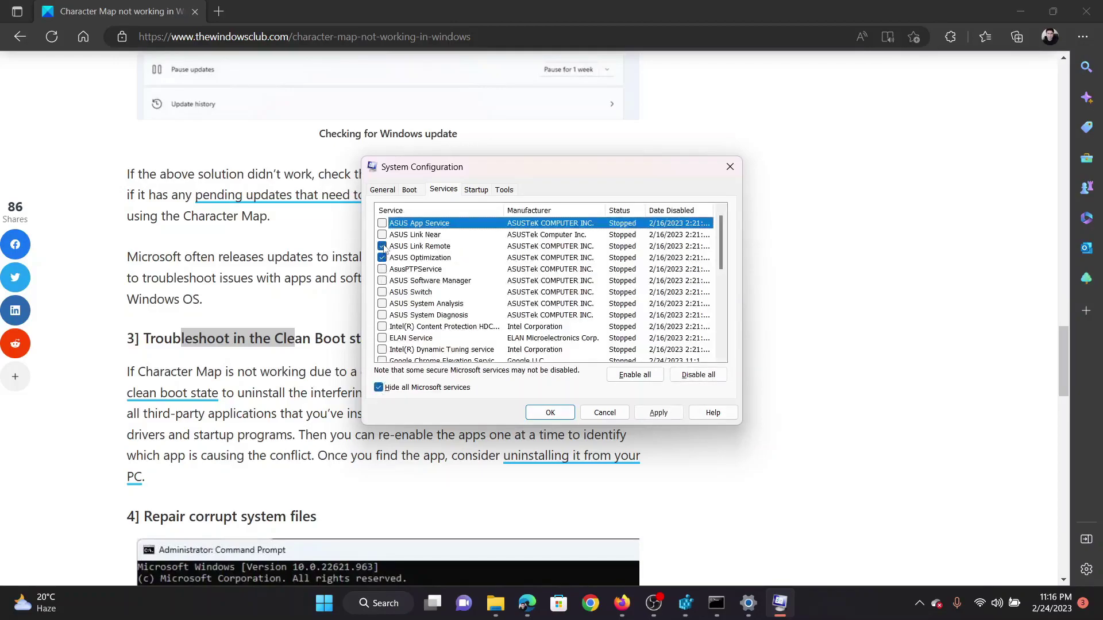
click(698, 375)
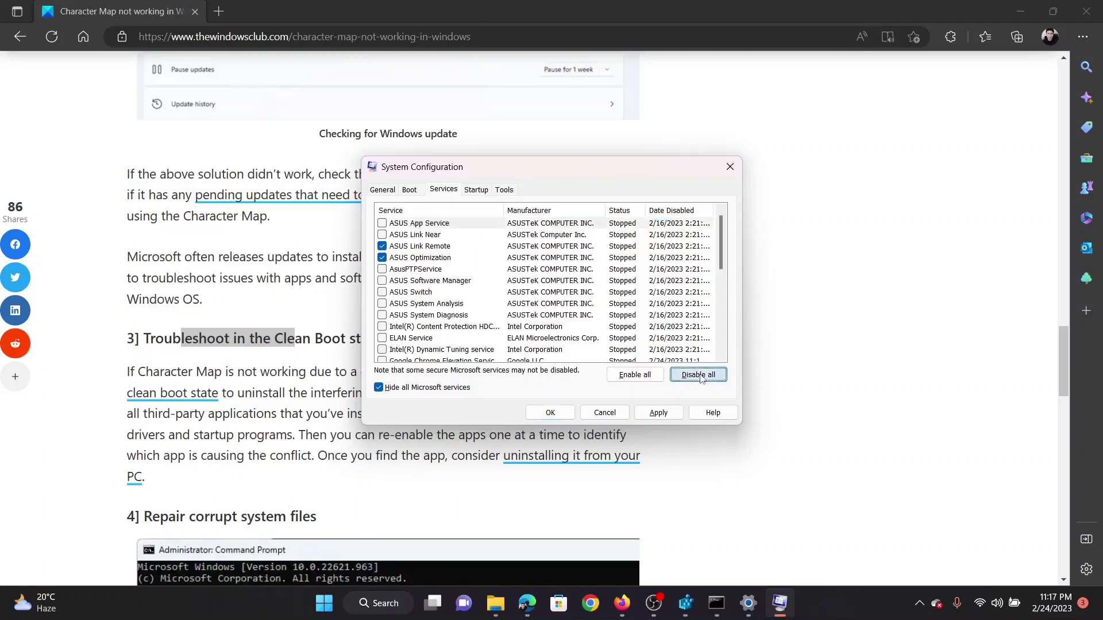
click(664, 412)
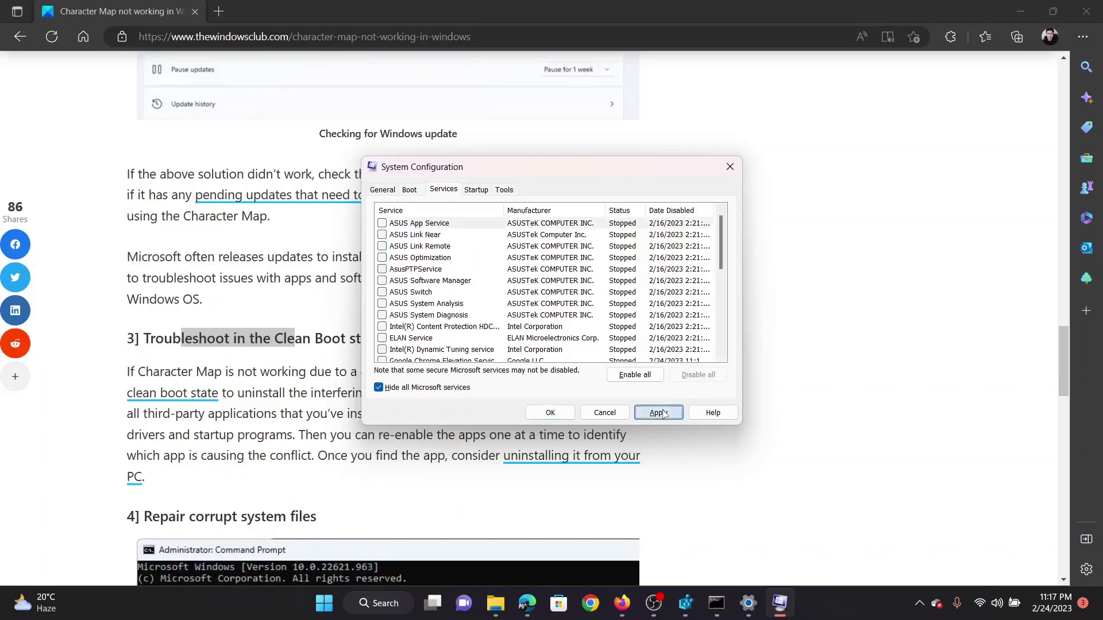
click(551, 414)
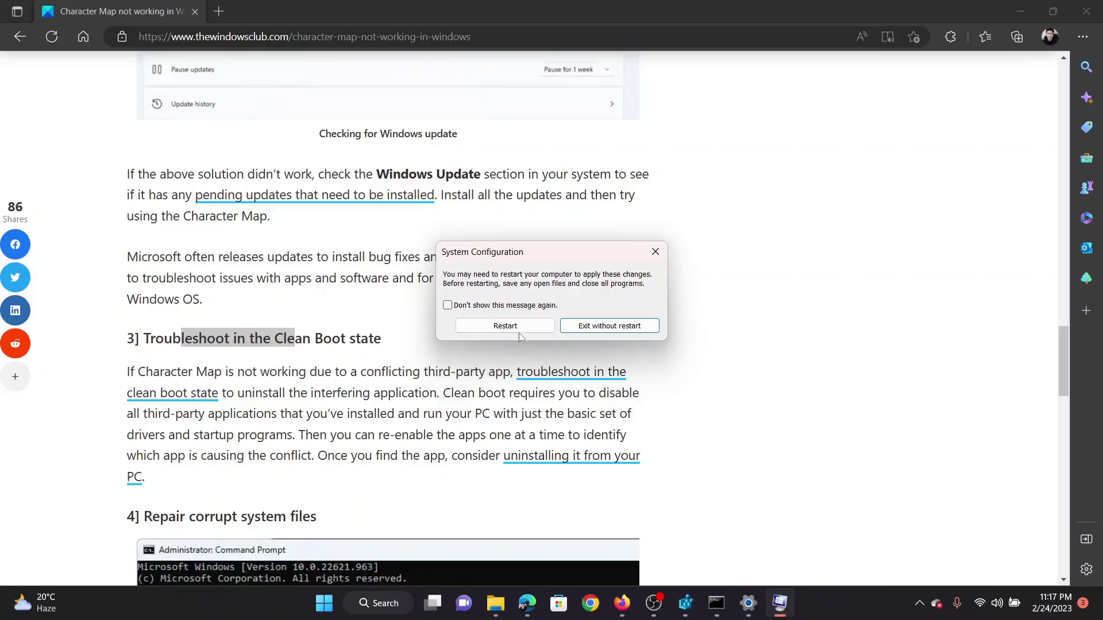
click(520, 327)
- Run sfc /scannow in a Command Prompt started as administrator
scroll(409, 377, down, 2)
scroll(408, 377, down, 4)
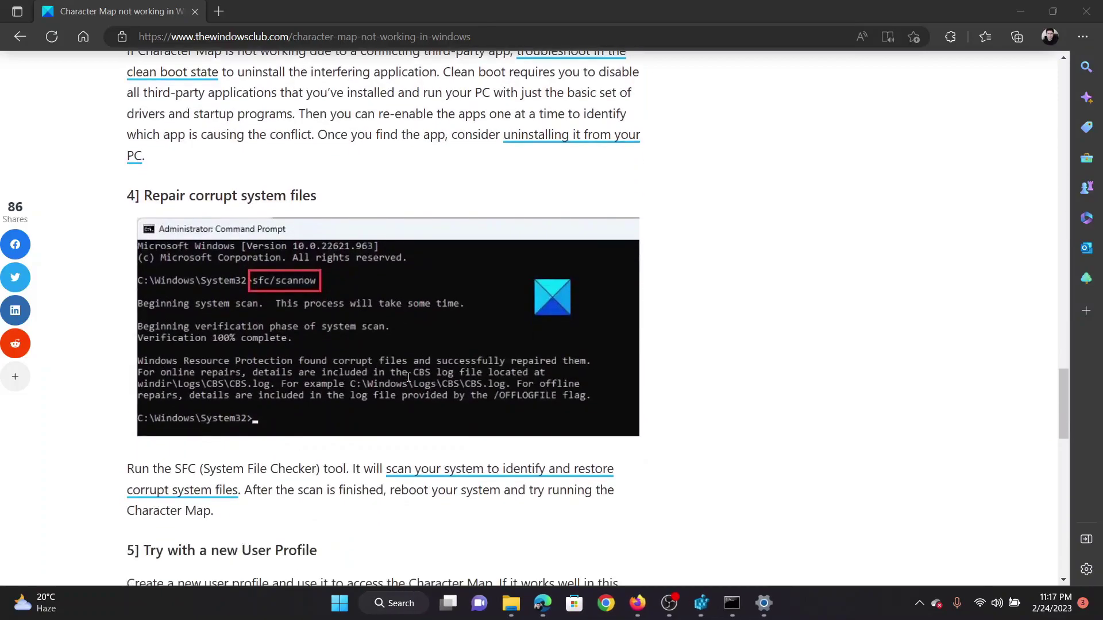
click(386, 608)
text(comm)
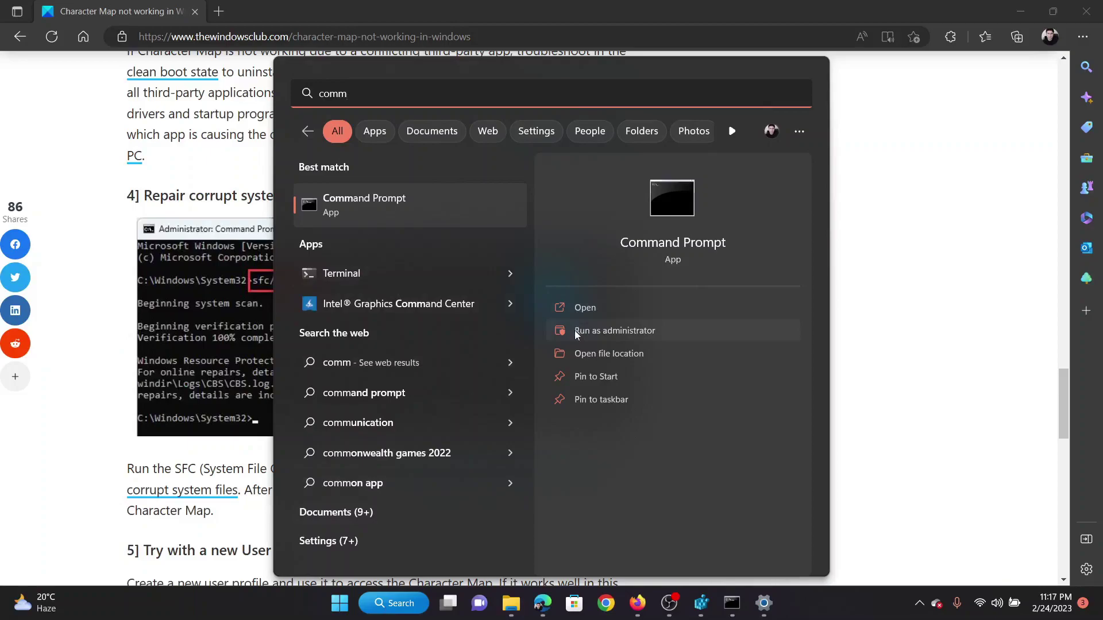
click(615, 330)
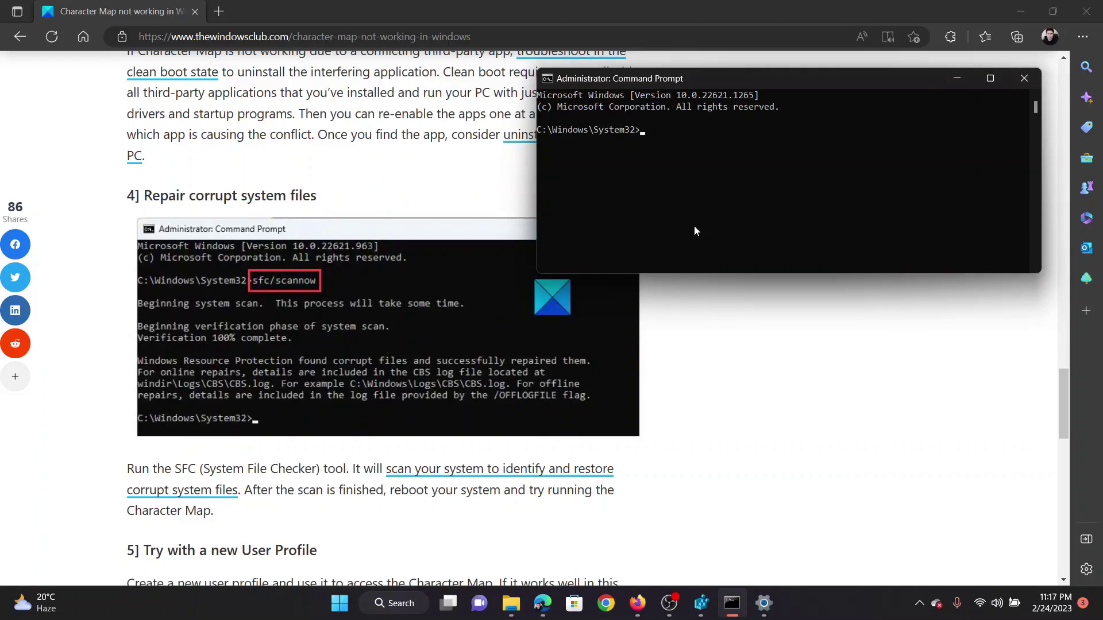
text(sfc /scannow)
key(Return)
click(432, 202)
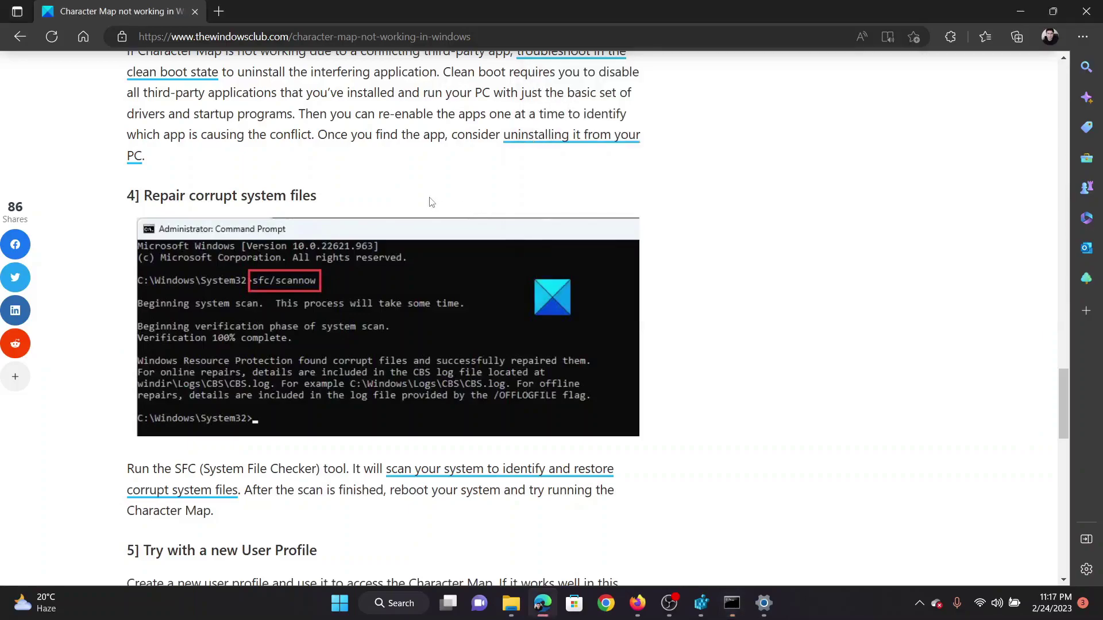
- Scroll the article to the new-user-account fix and open Windows Settings
scroll(419, 400, down, 3)
scroll(419, 402, down, 3)
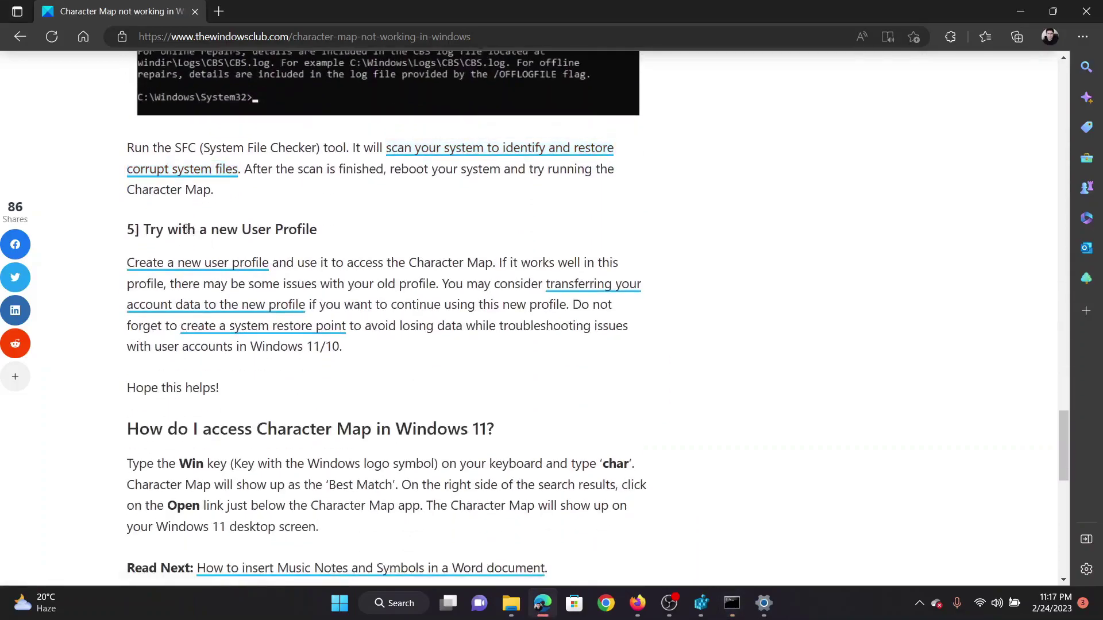
drag(178, 229, 287, 226)
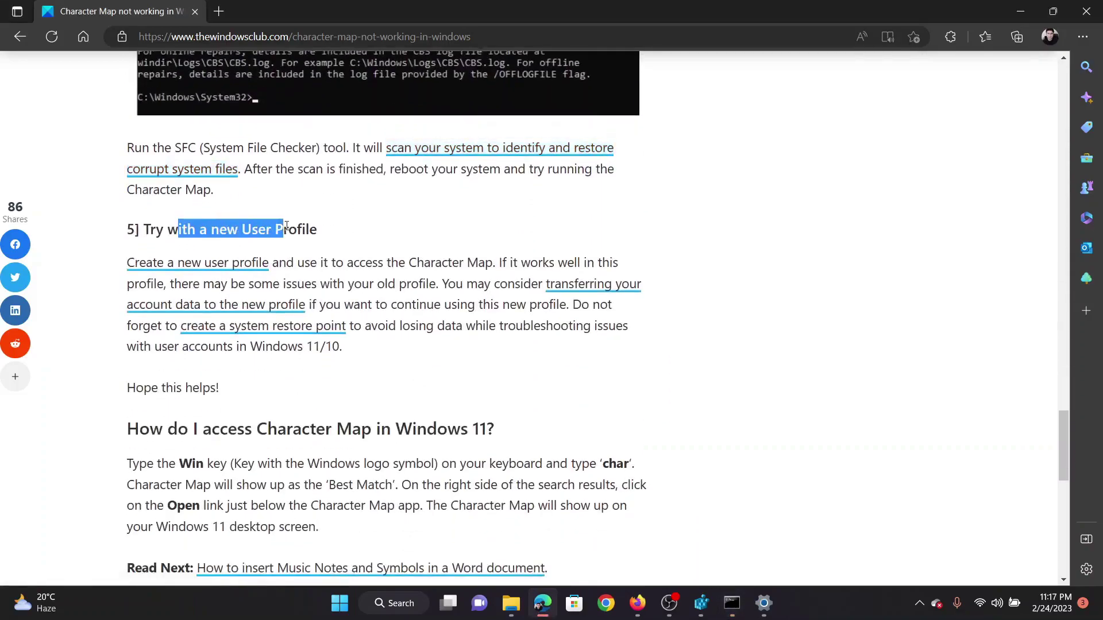
click(421, 309)
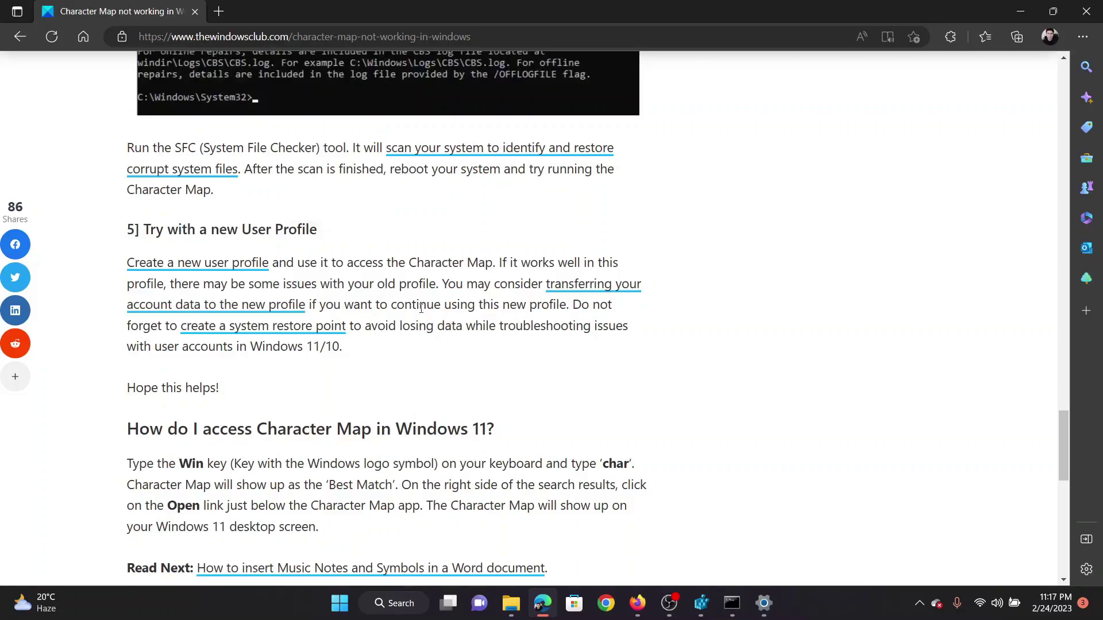
right_click(339, 603)
click(329, 455)
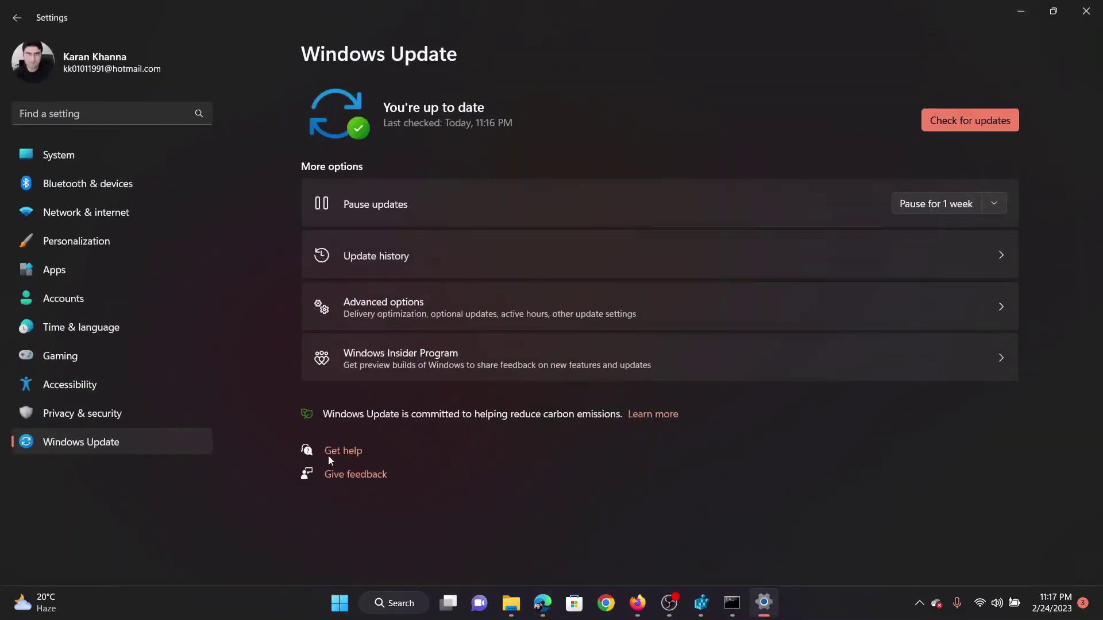
- Under Accounts > Other users, add an account without the person's sign-in information
click(95, 301)
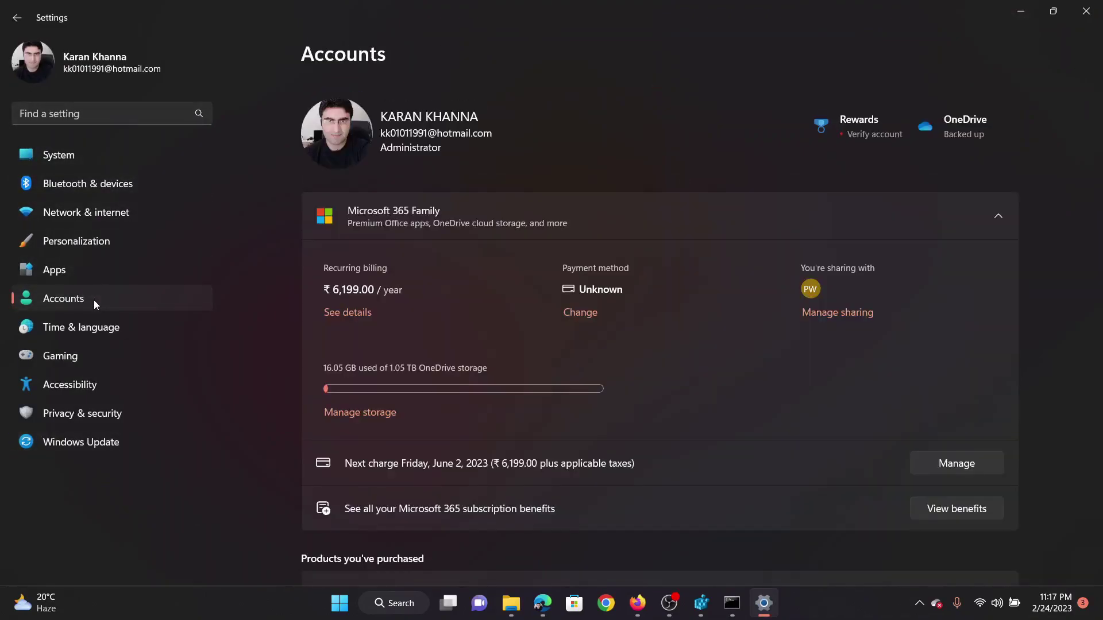
scroll(476, 299, down, 10)
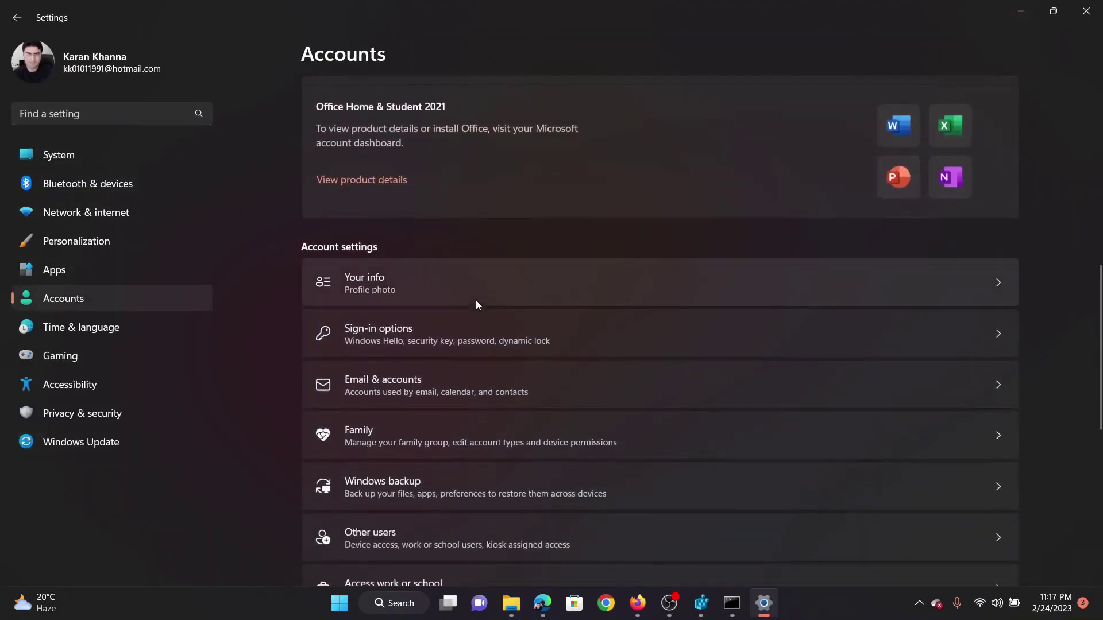
scroll(476, 300, down, 2)
click(466, 460)
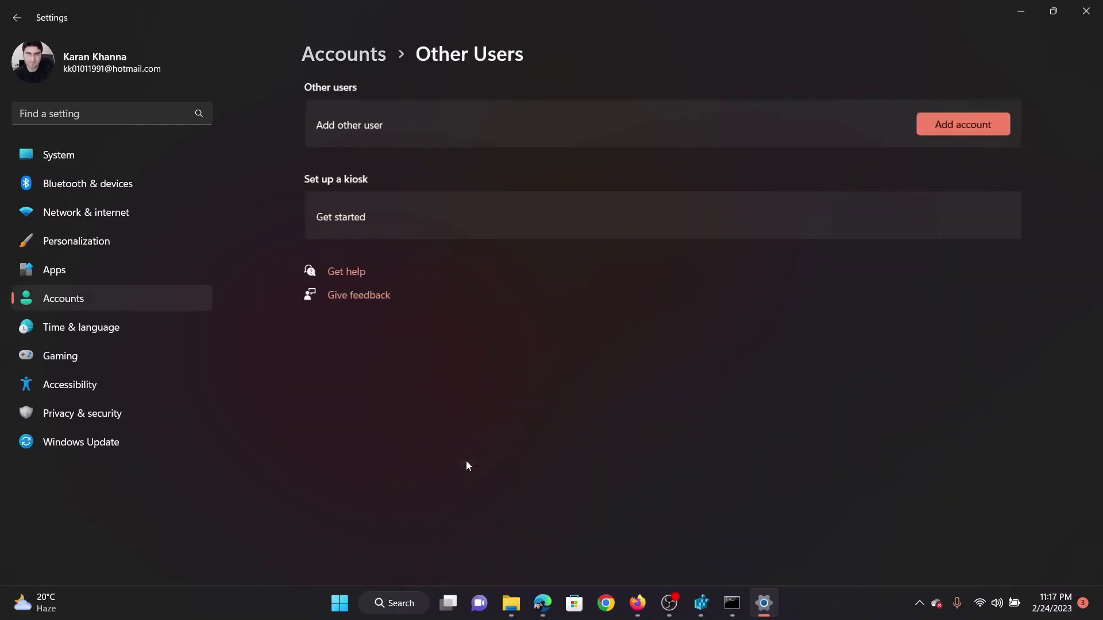
click(953, 123)
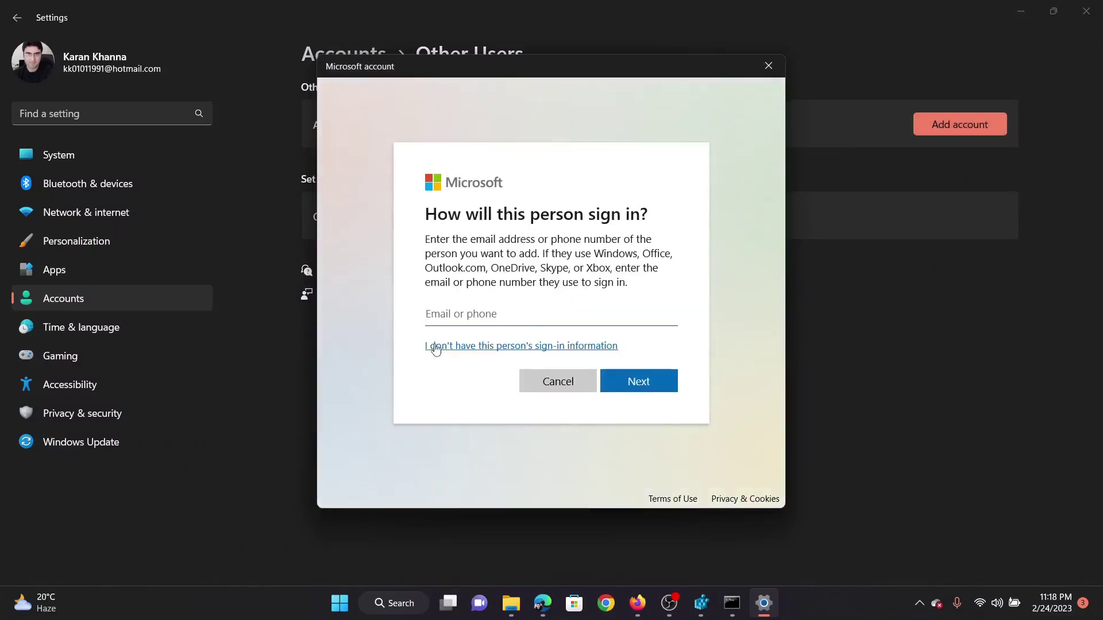
click(520, 347)
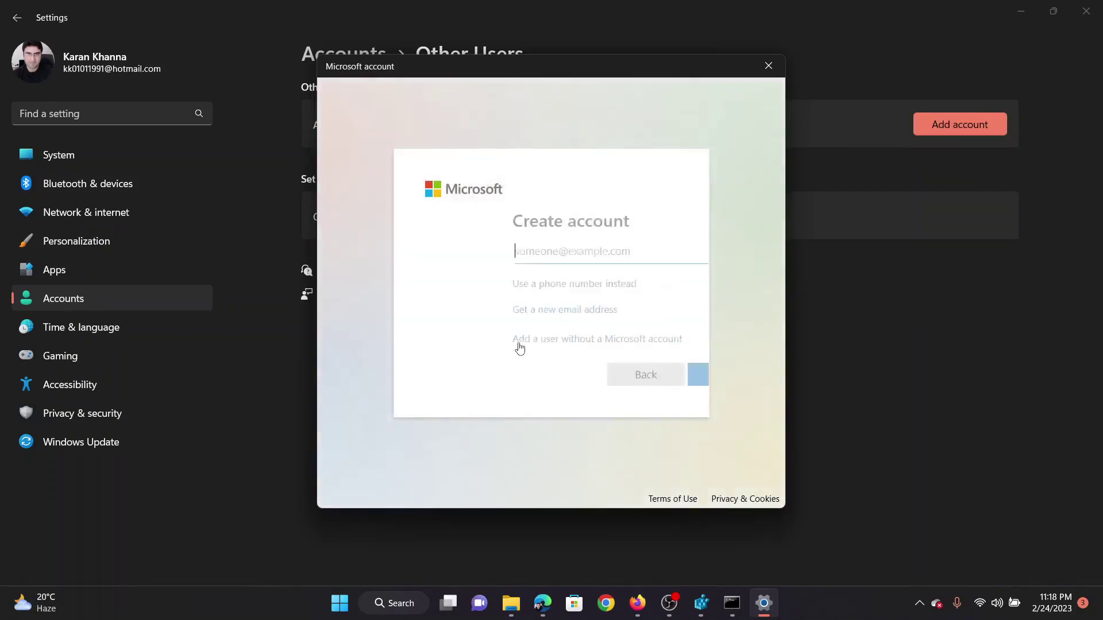
- Switch to Edge, drag the scrollbar to the top, and select the article title
click(543, 603)
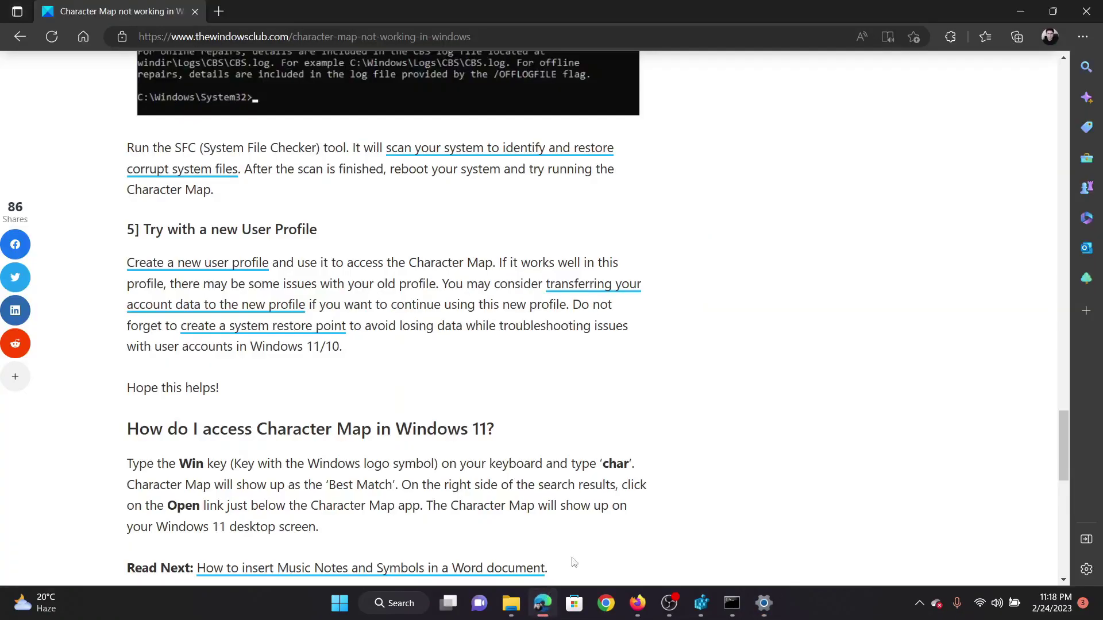
drag(1063, 471, 1064, 83)
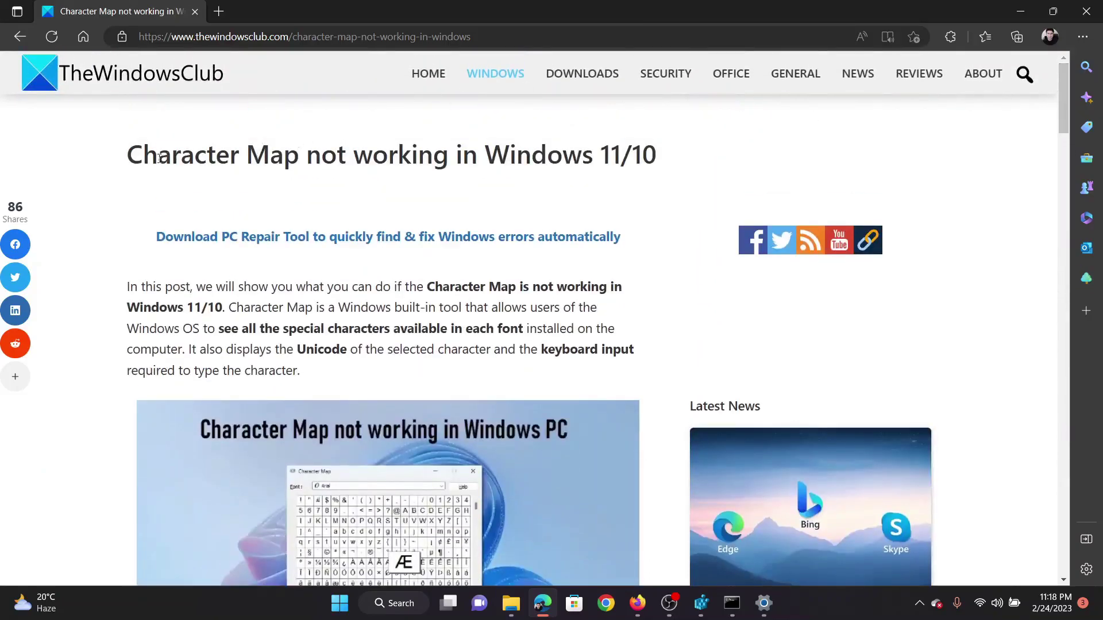
drag(159, 157, 572, 172)
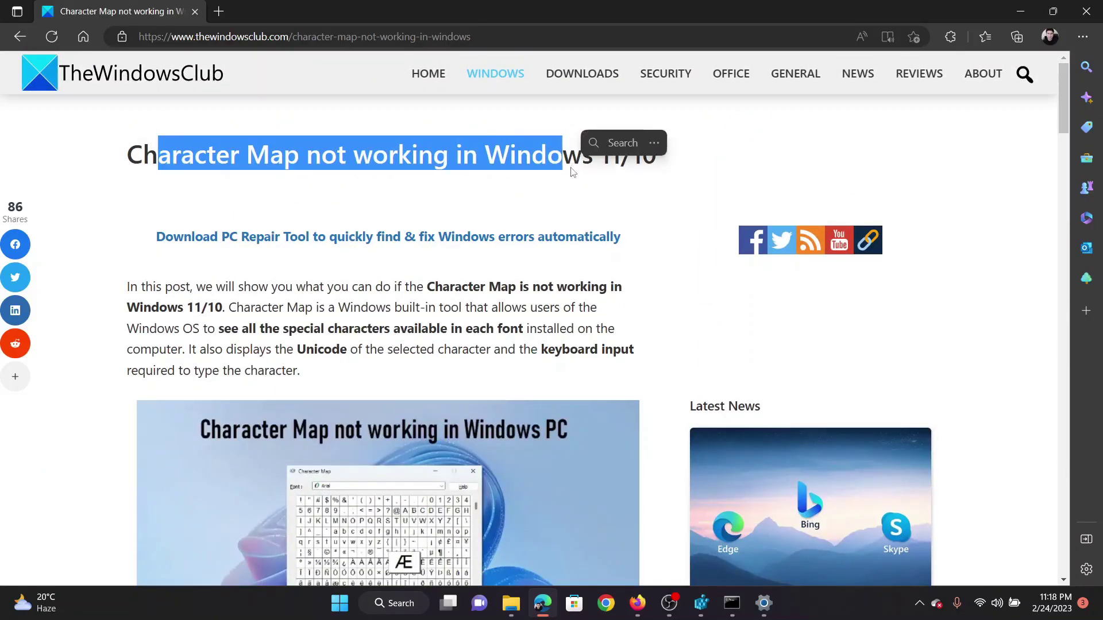